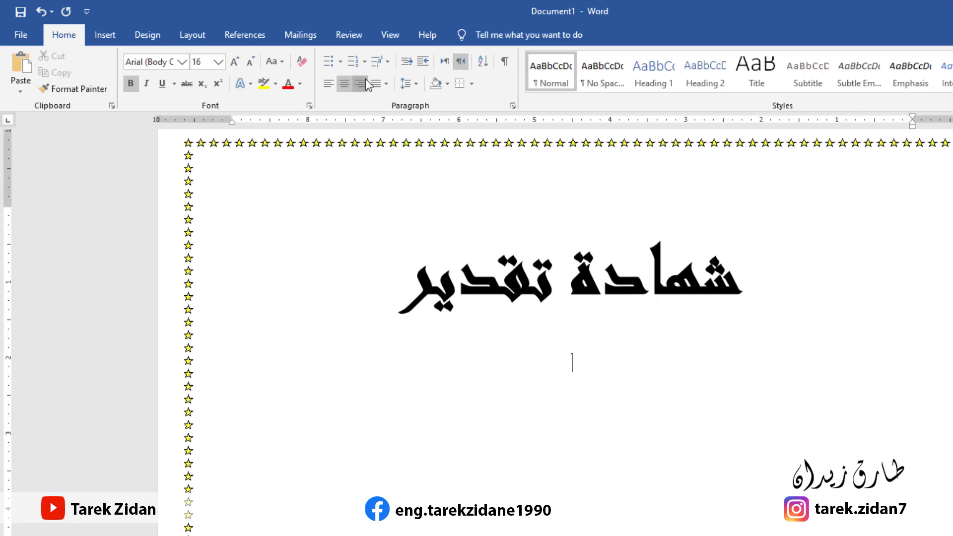
# Step: Right-align the text below the title and write "يسر قناة المهندس/" with the engineer's name, plus a second line "ان تمنح شهادة تقدير للطالب/"
pyautogui.click(360, 83)
pyautogui.write('يس')
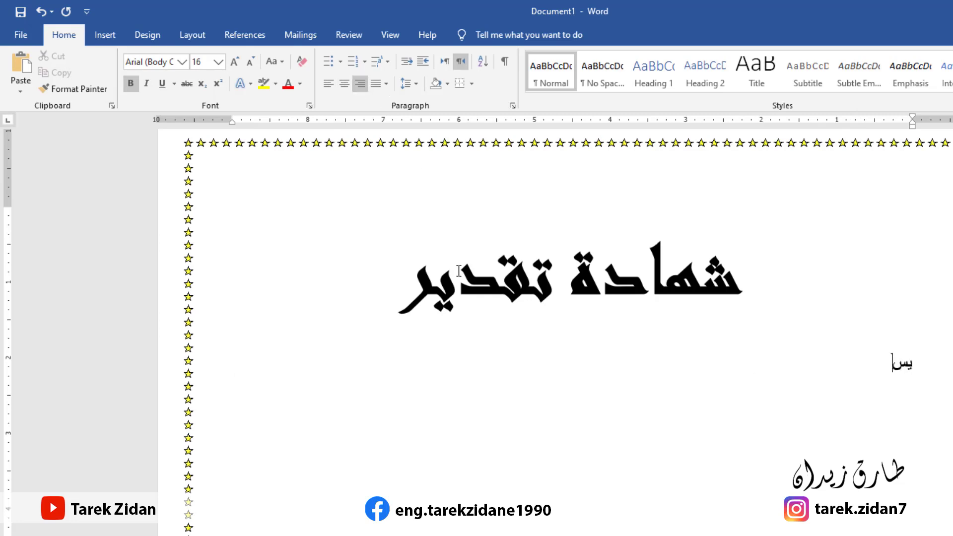
pyautogui.write('ر قناة المهندس')
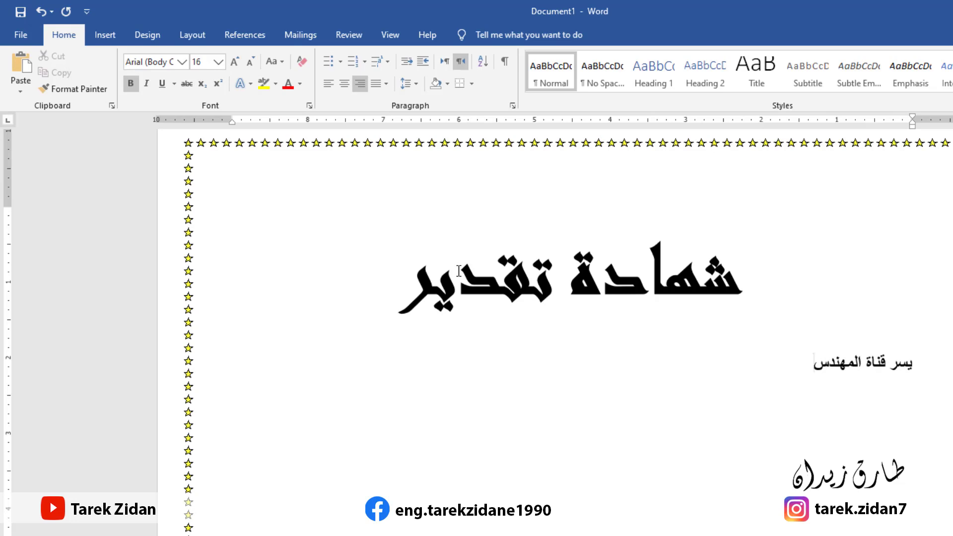
pyautogui.write('/ طارق زيد')
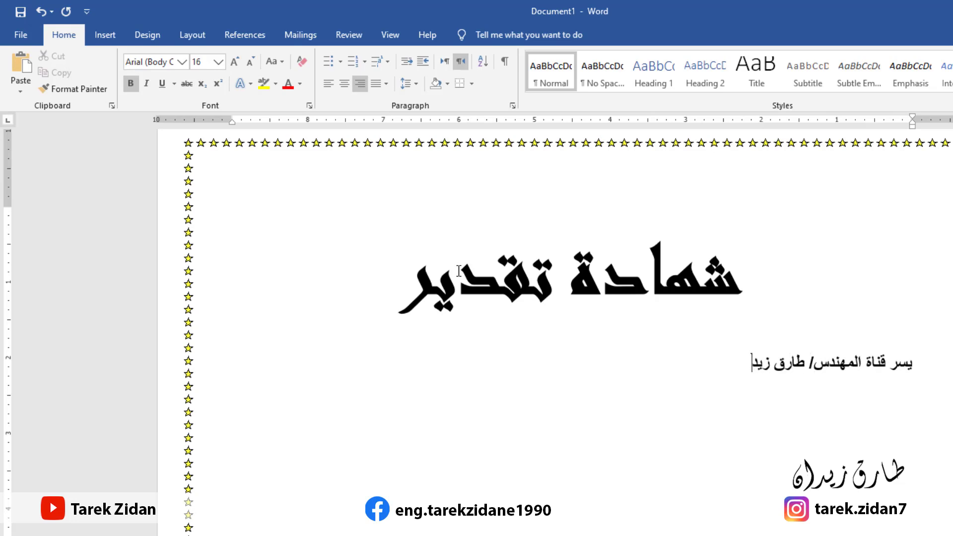
pyautogui.write('ان ان تمنح ')
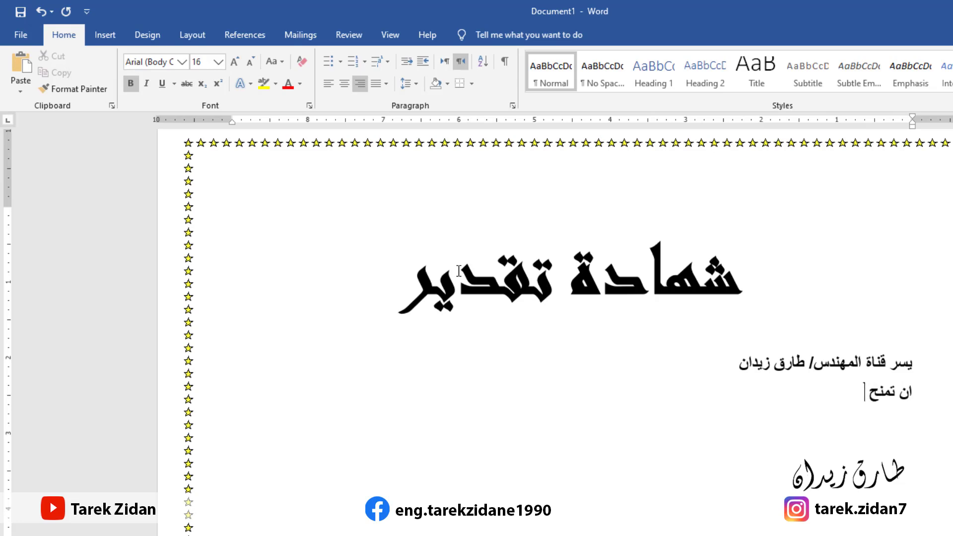
pyautogui.write('شهادة تق')
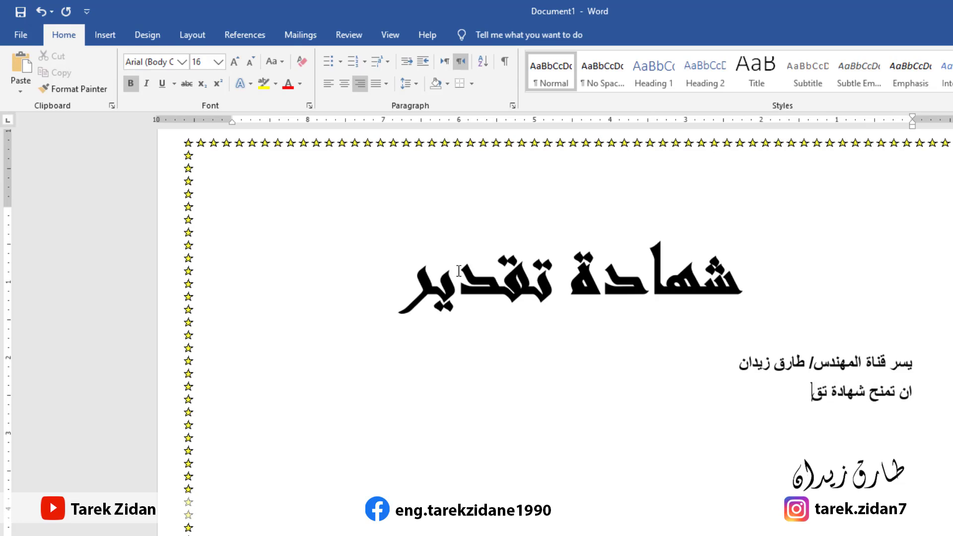
pyautogui.write('دير للطالب/')
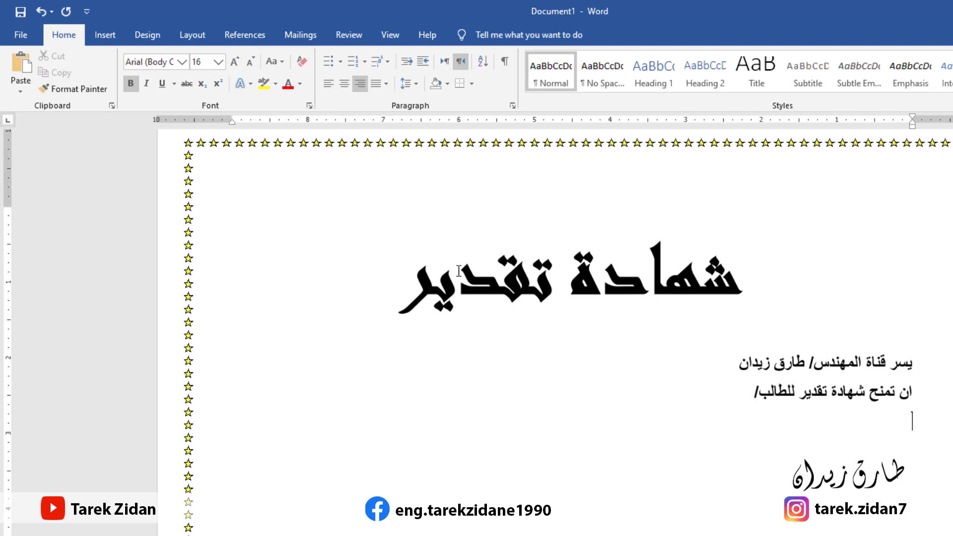
# Step: Write a third line "وذلك لتخطية الاختبارات في دورة/ وذلك بمجموع درجات، وتقدير", leaving gaps for the course and the score
pyautogui.write(' وذلك لتخطية الا')
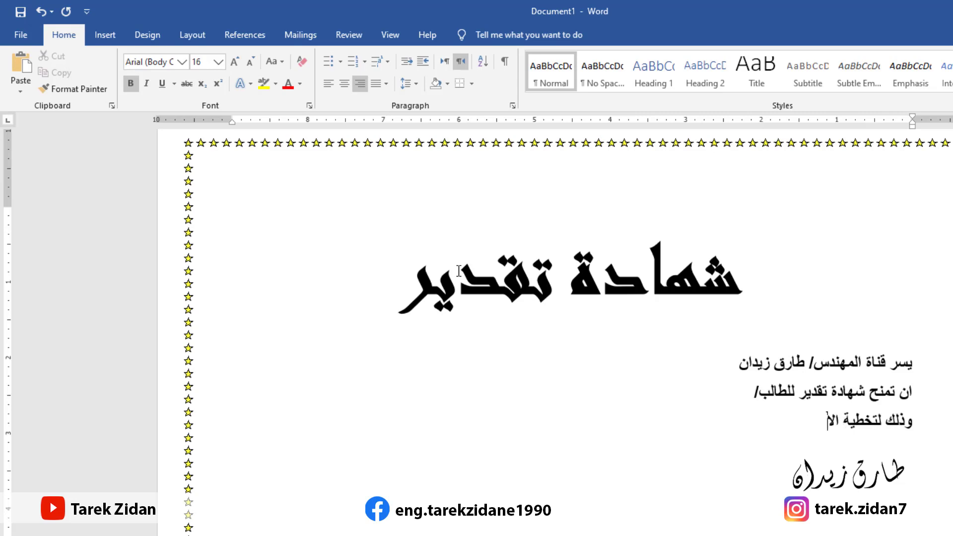
pyautogui.write('ختبارات في')
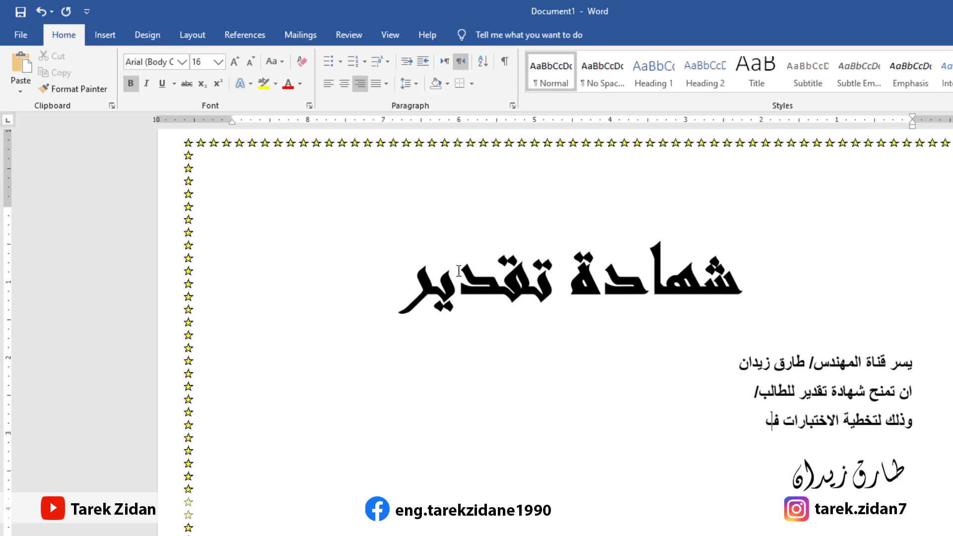
pyautogui.write(' دورة/      ')
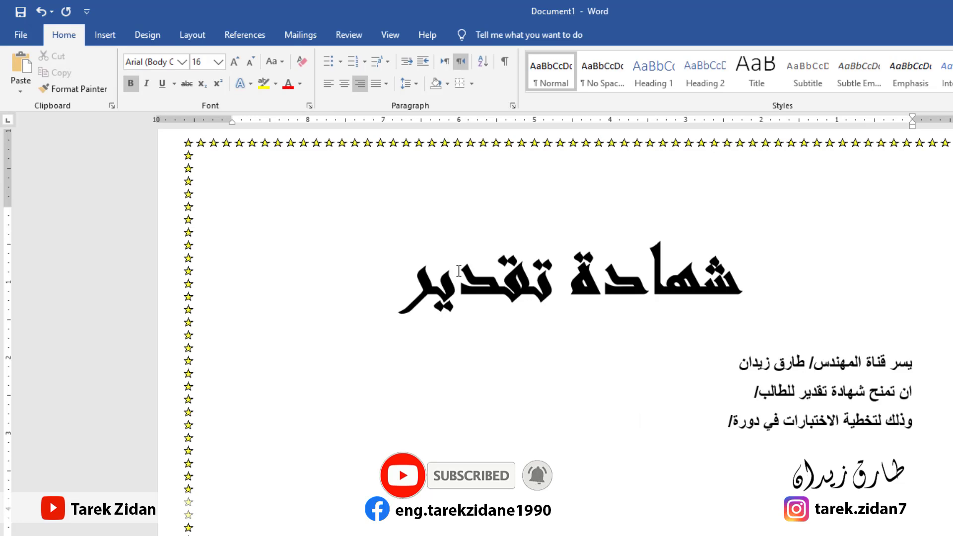
pyautogui.write('    وذ')
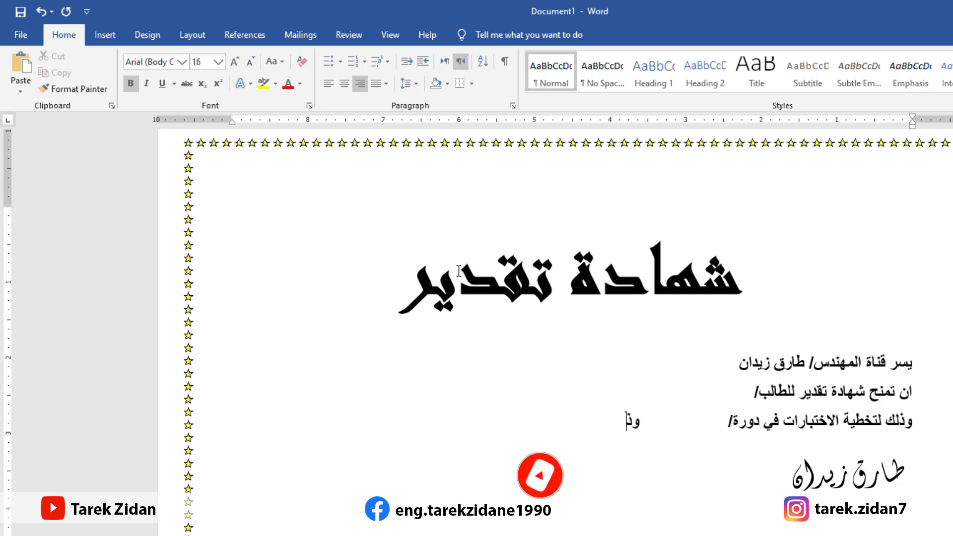
pyautogui.write('لك بمجموع')
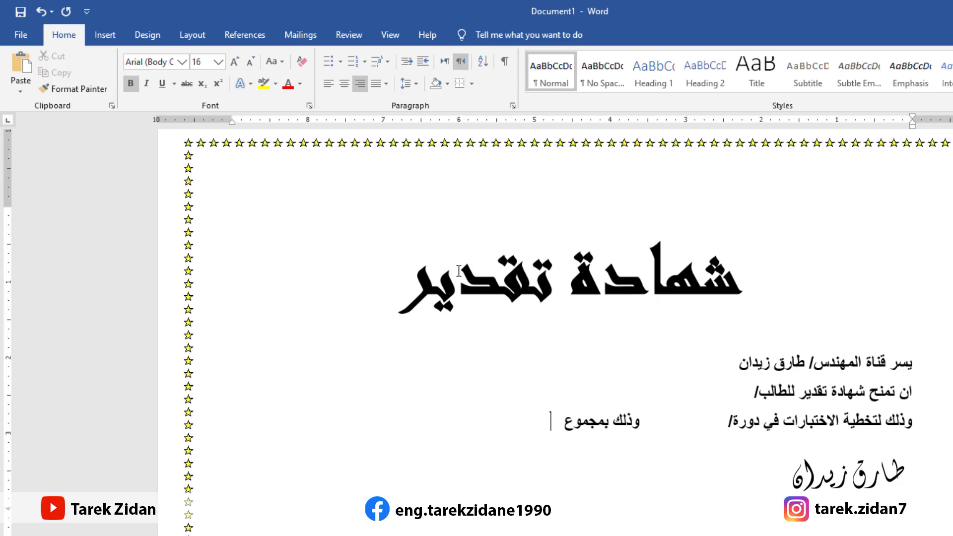
pyautogui.write('  درجات، وتقدير')
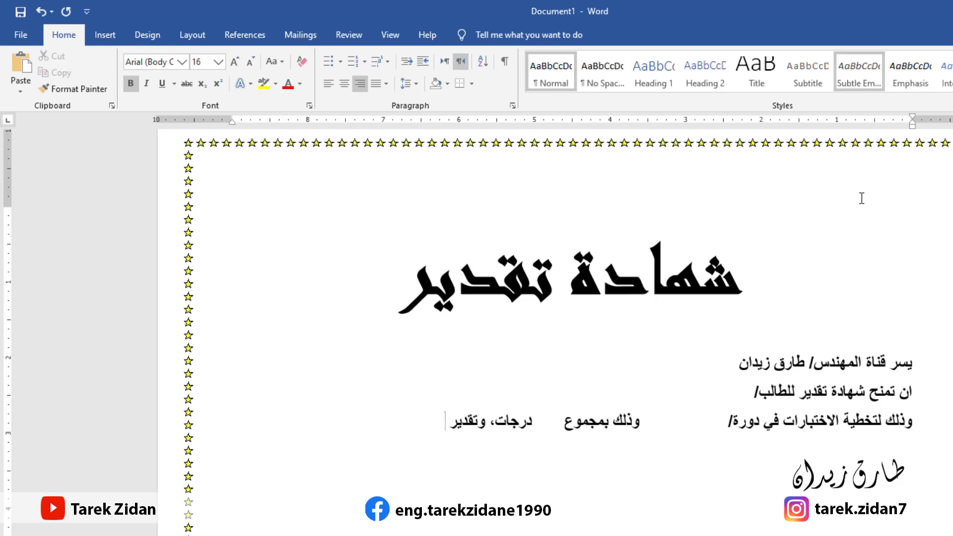
pyautogui.click(907, 332)
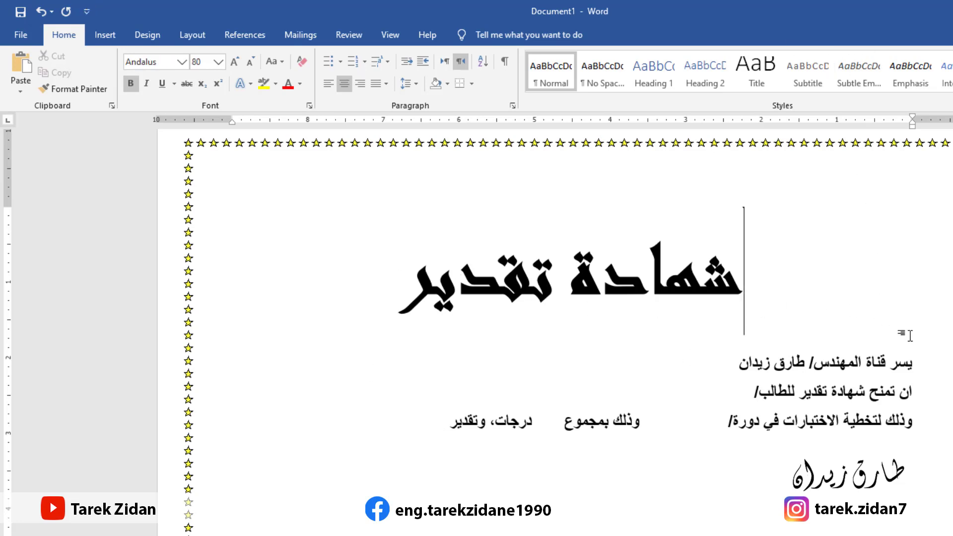
pyautogui.press('Return')
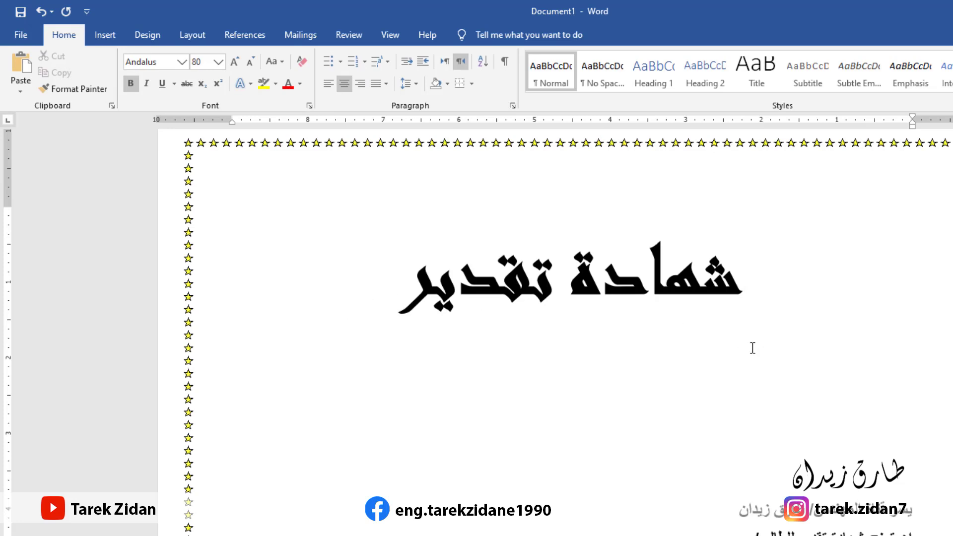
pyautogui.doubleClick(860, 399)
pyautogui.press('BackSpace')
# Step: Insert a blank line above the first body line, below the certificate title
pyautogui.click(919, 361)
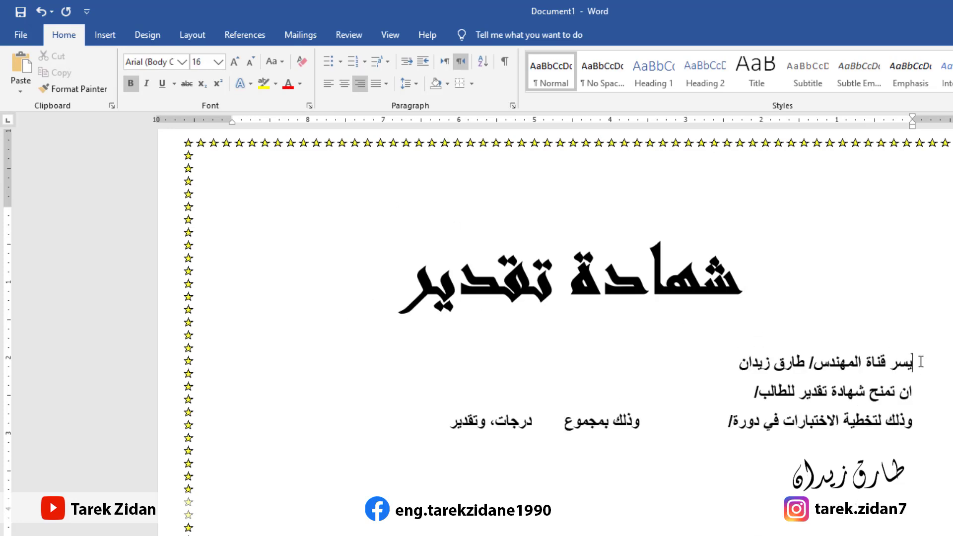
pyautogui.press('Return')
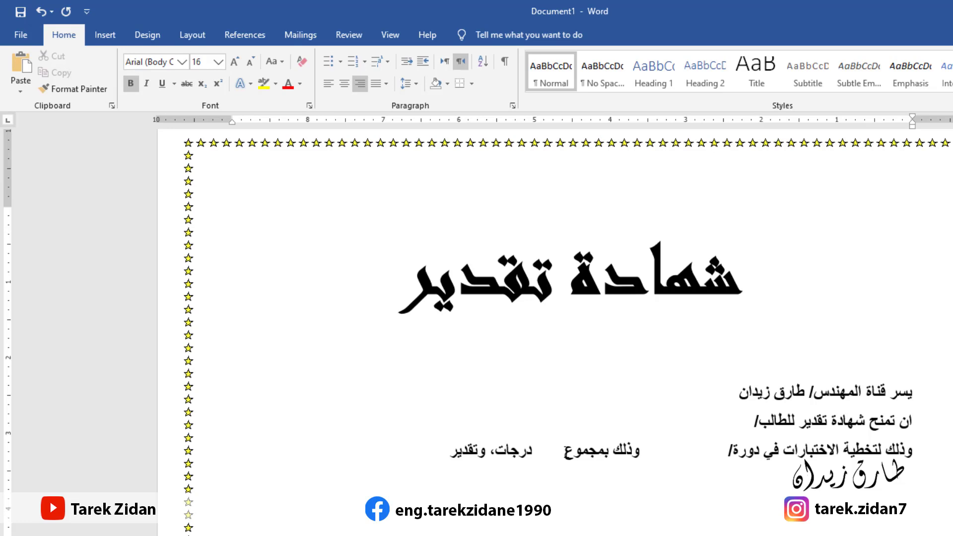
pyautogui.click(447, 453)
# Step: Connect the existing list Data.docx from the "03- Word" folder as the mail merge recipient source
pyautogui.click(300, 37)
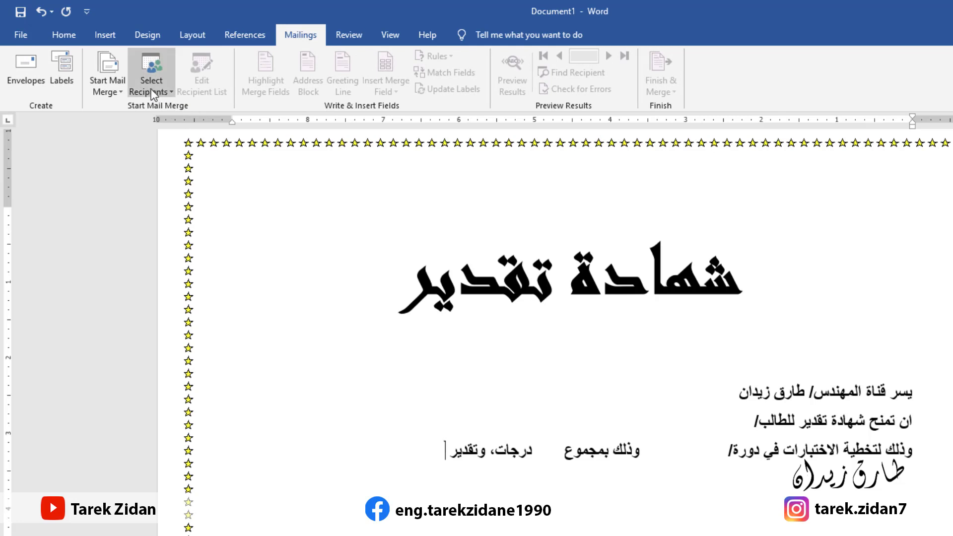
pyautogui.click(154, 87)
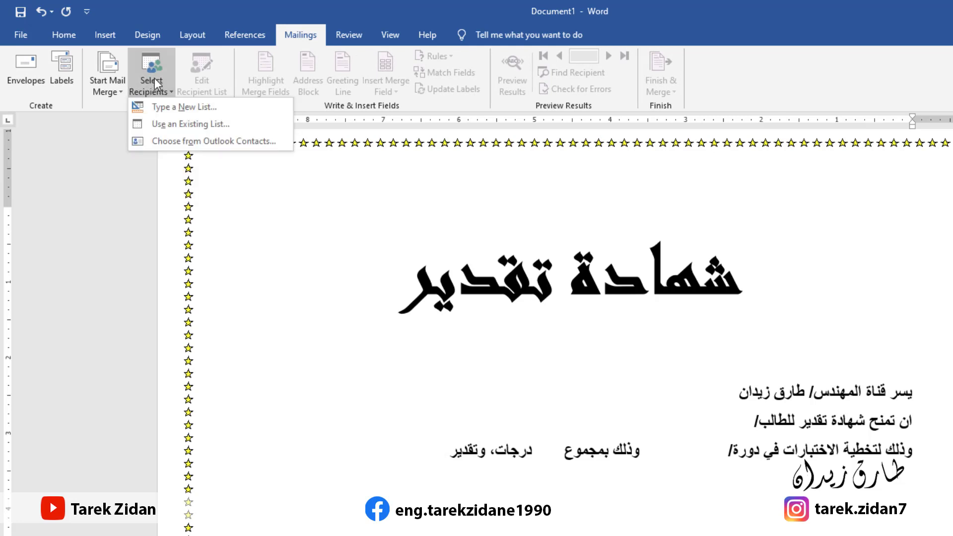
pyautogui.click(179, 127)
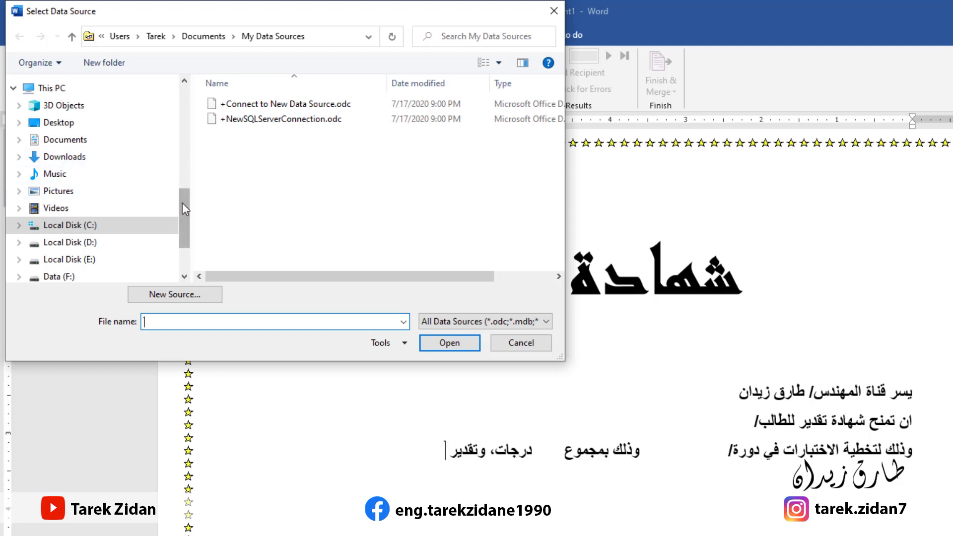
pyautogui.moveTo(183, 209); pyautogui.dragTo(171, 117)
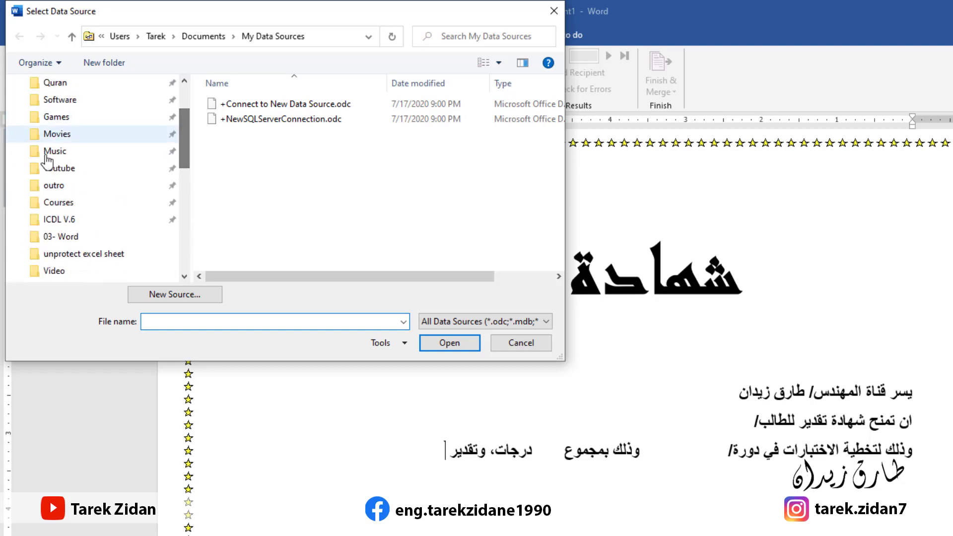
pyautogui.click(54, 237)
pyautogui.doubleClick(254, 120)
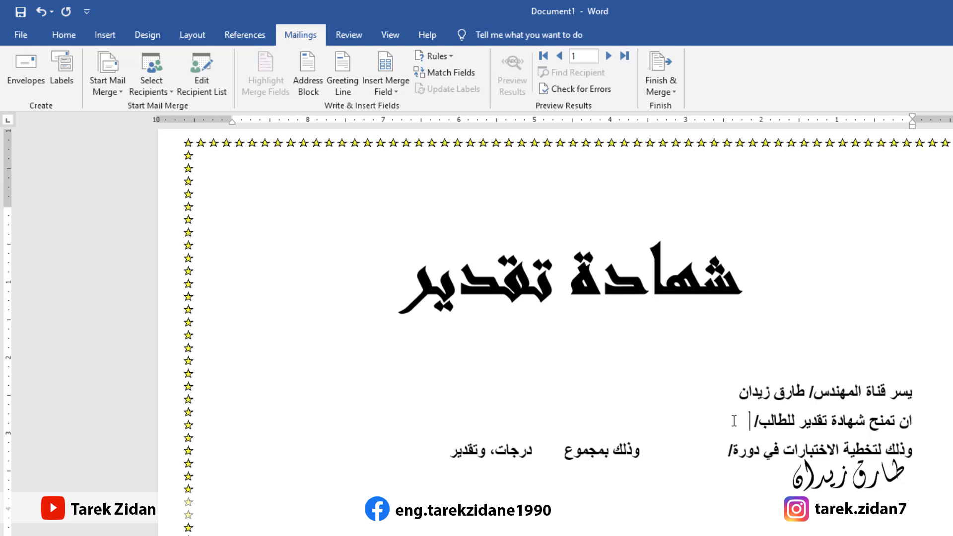
# Step: Compare the available merge fields with the column headings of the table in Data.docx
pyautogui.click(392, 91)
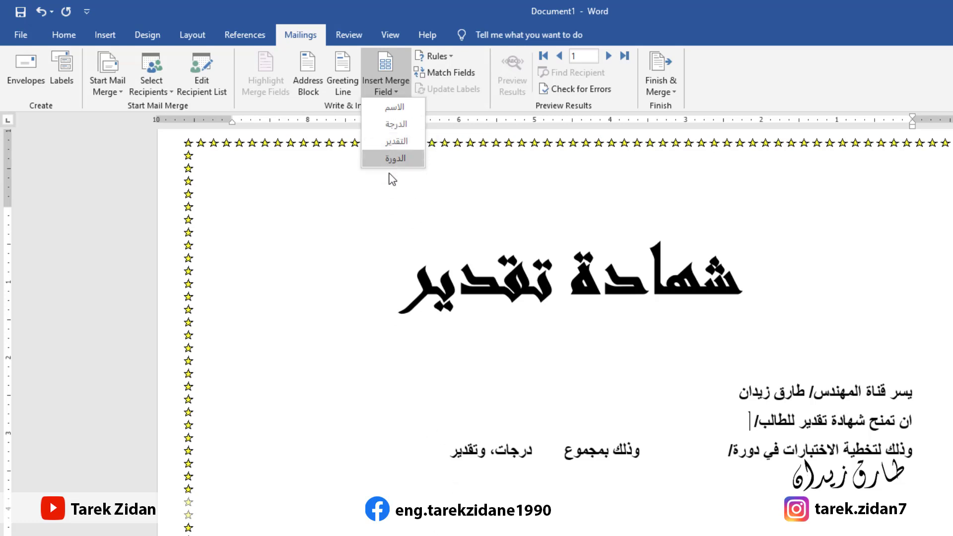
pyautogui.click(401, 535)
pyautogui.click(318, 528)
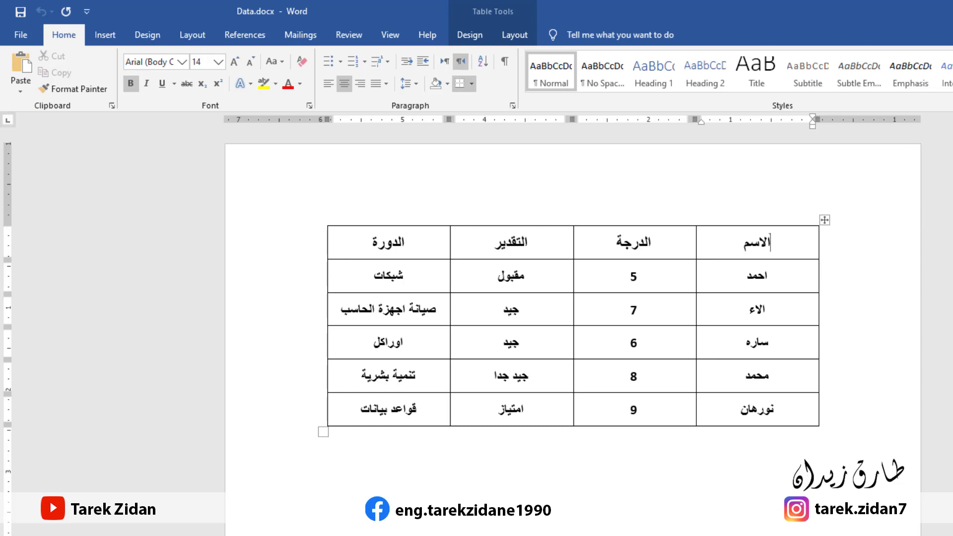
pyautogui.hotkey('alt', 'Tab')
pyautogui.click(381, 92)
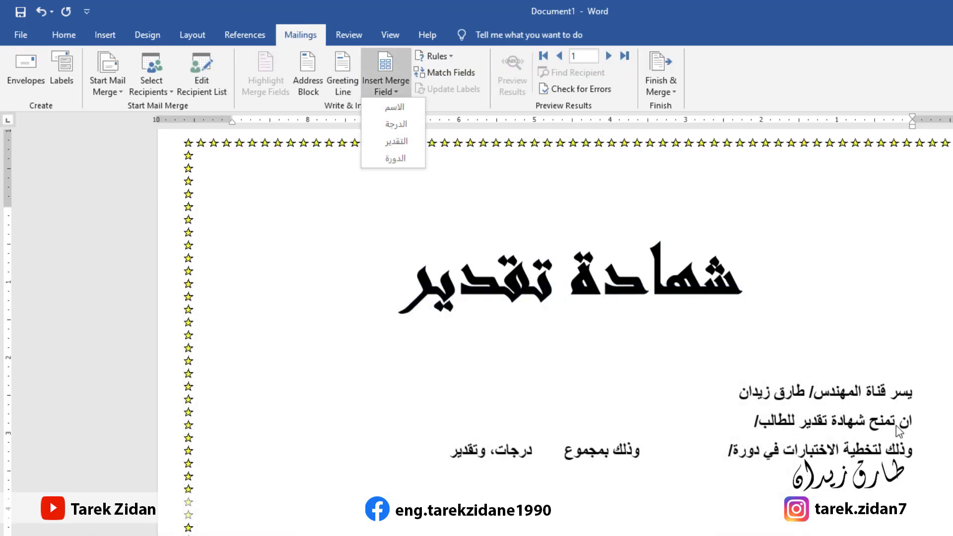
# Step: Insert the الاسم merge field after "للطالب/" in the second body line
pyautogui.click(738, 425)
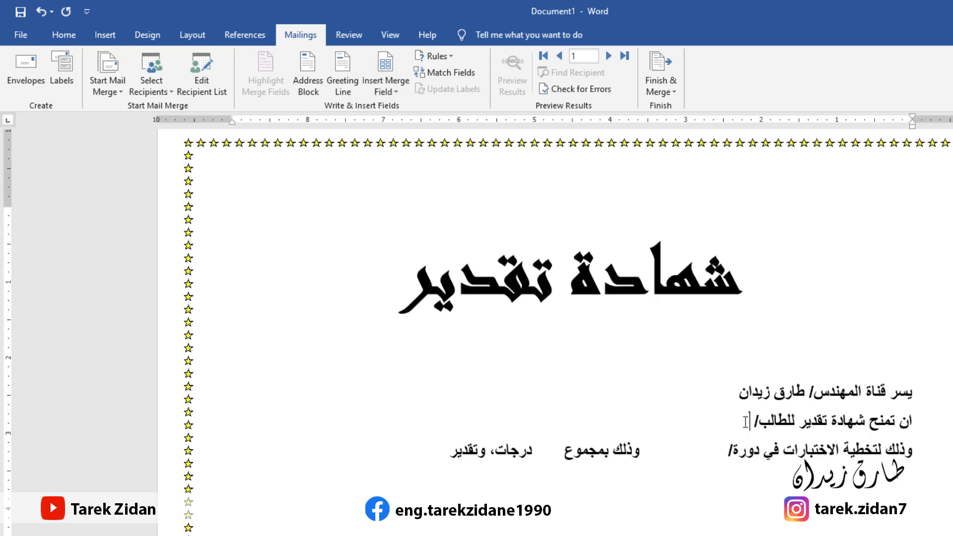
pyautogui.click(385, 91)
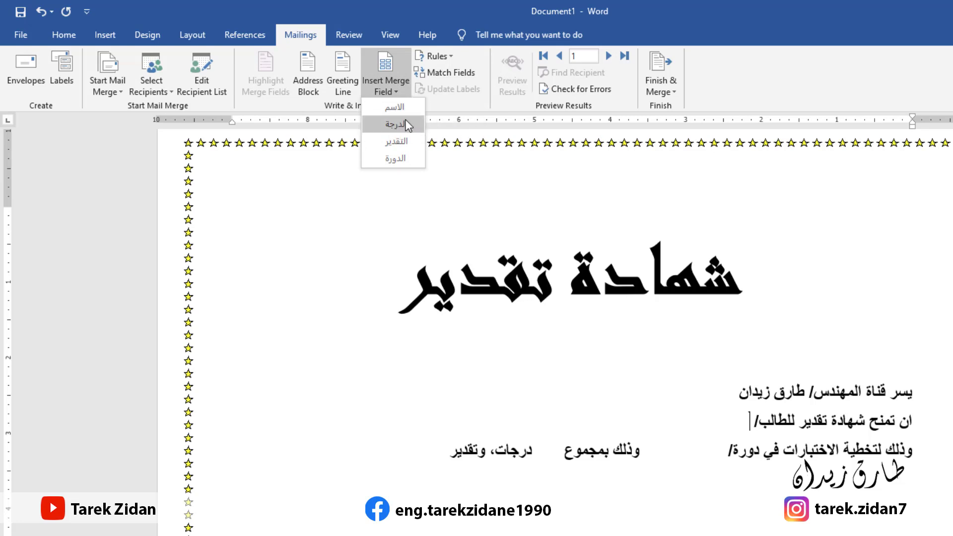
pyautogui.click(395, 108)
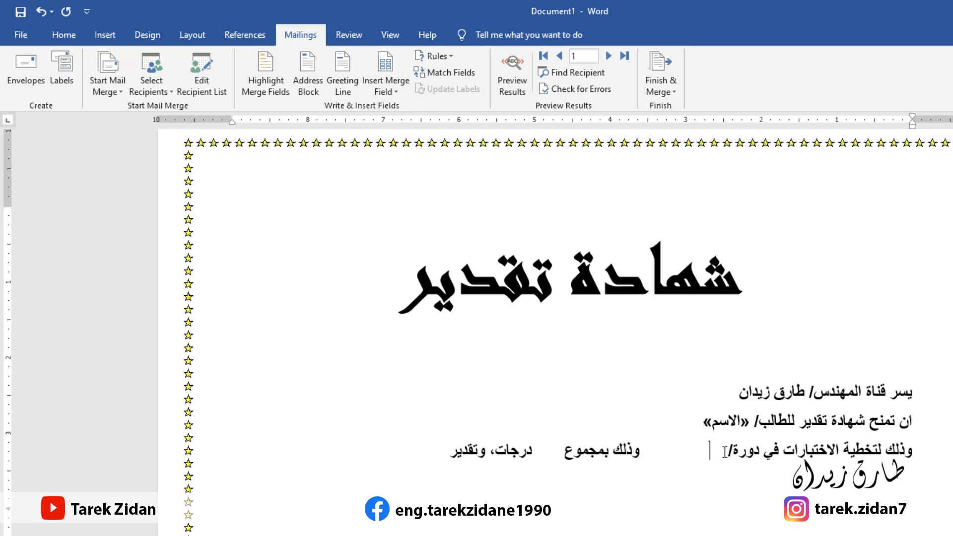
# Step: Insert the الدورة merge field after "دورة/" and delete one extra space before "وذلك بمجموع"
pyautogui.click(379, 91)
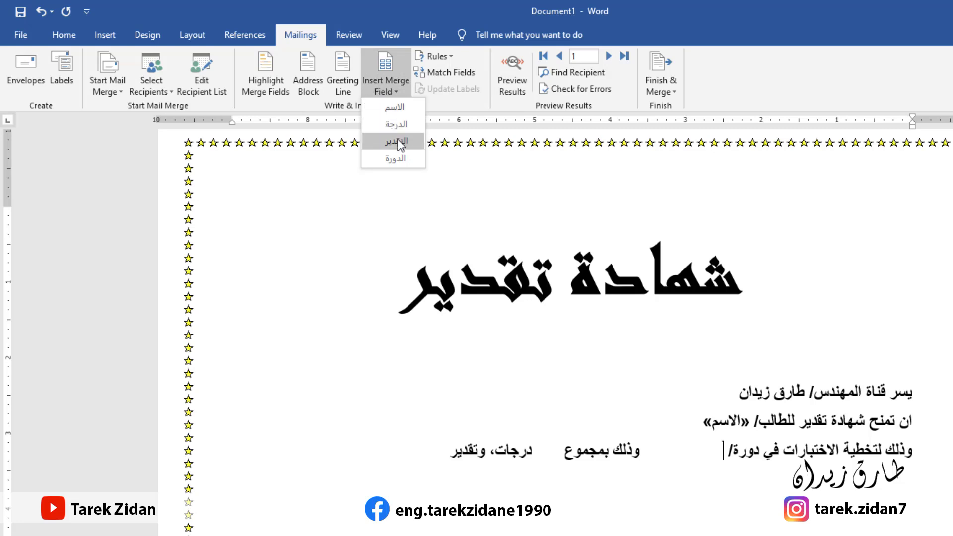
pyautogui.click(396, 158)
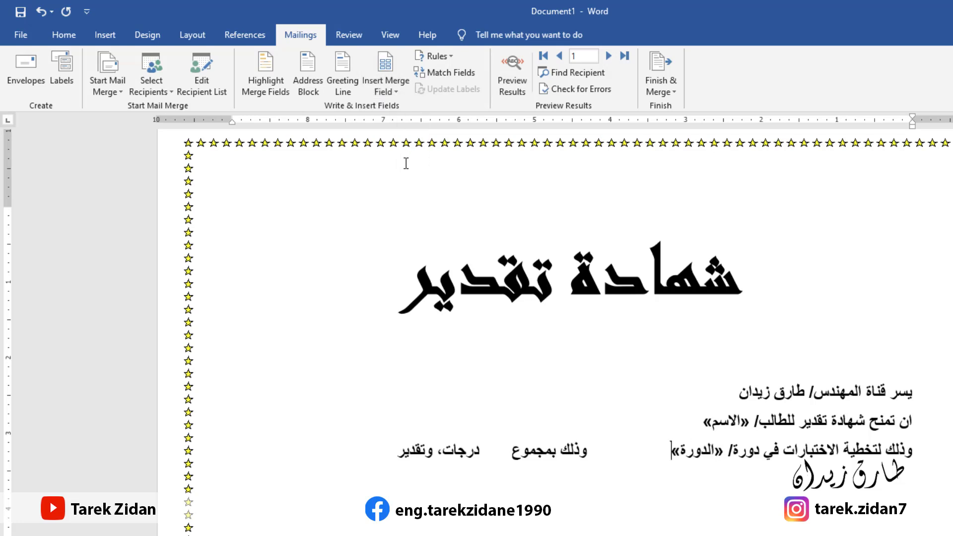
pyautogui.click(603, 450)
pyautogui.press('BackSpace')
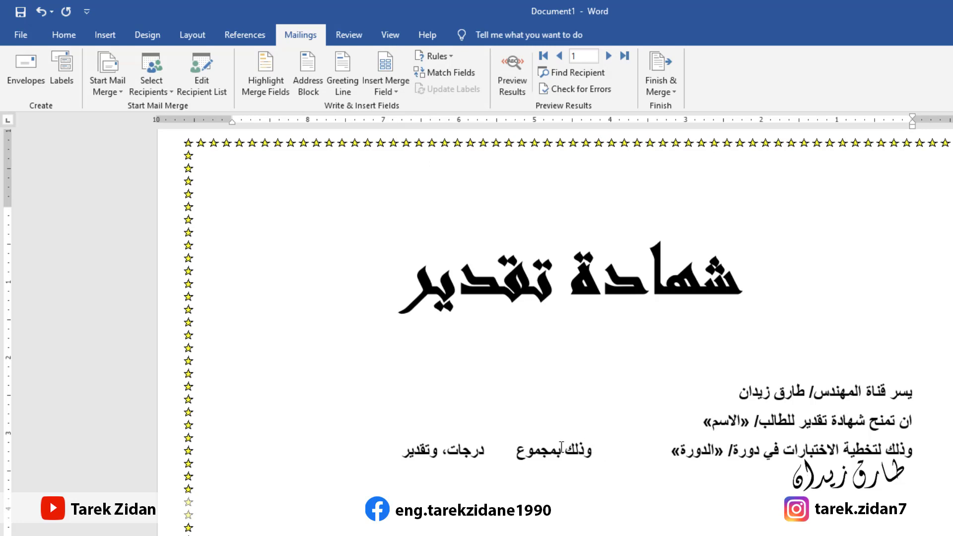
# Step: Insert the الدرجة merge field after "بمجموع" and the التقدير merge field after "وتقدير"
pyautogui.click(501, 448)
pyautogui.click(393, 93)
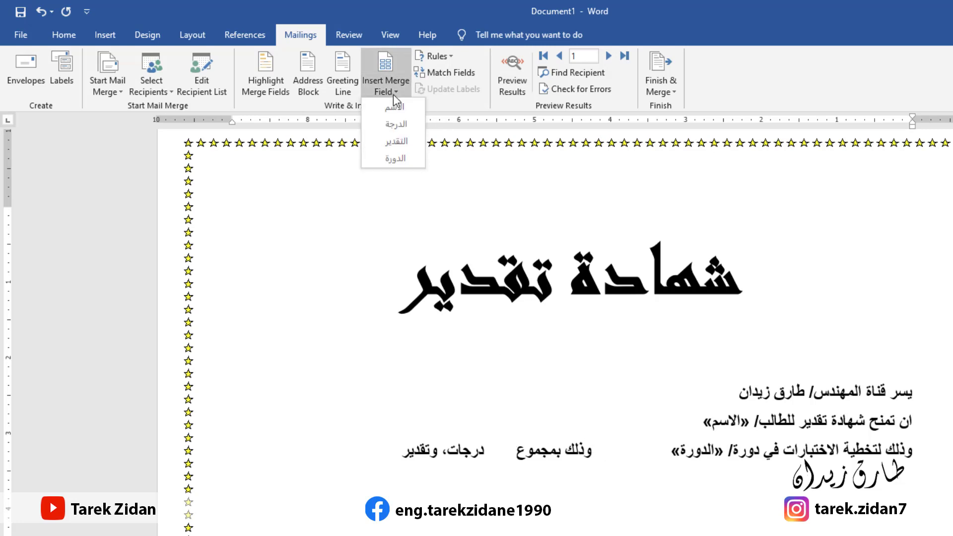
pyautogui.click(398, 125)
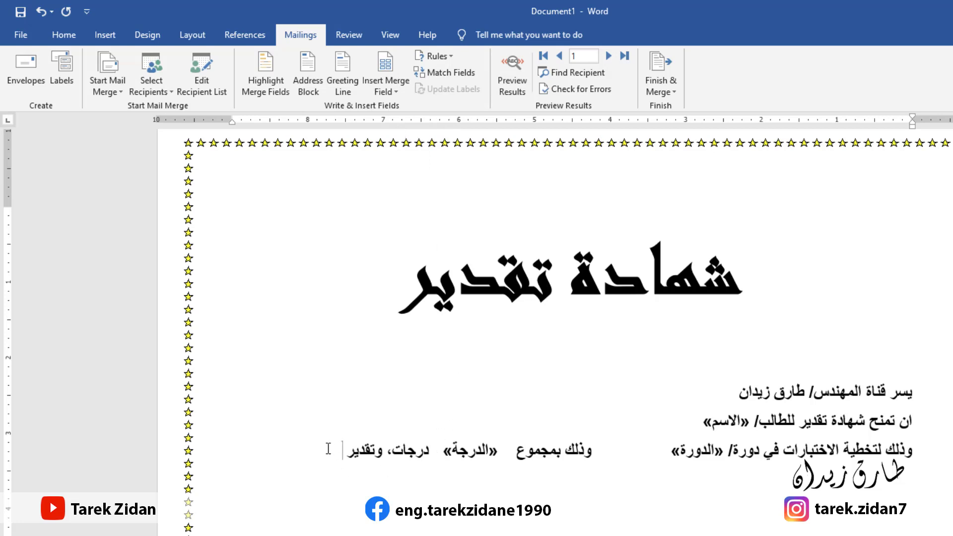
pyautogui.click(392, 86)
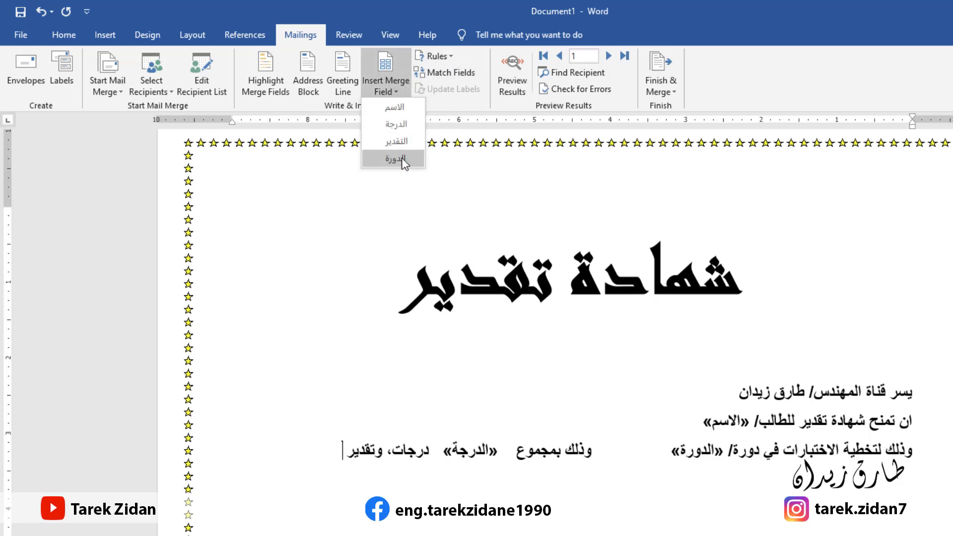
pyautogui.click(397, 141)
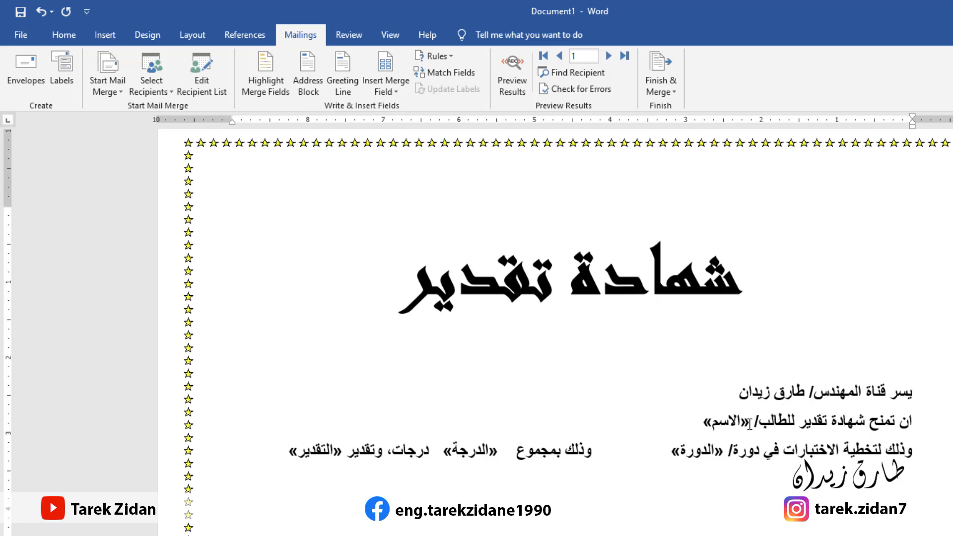
# Step: Colour the الاسم merge field in the second body line red
pyautogui.moveTo(750, 423); pyautogui.dragTo(701, 421)
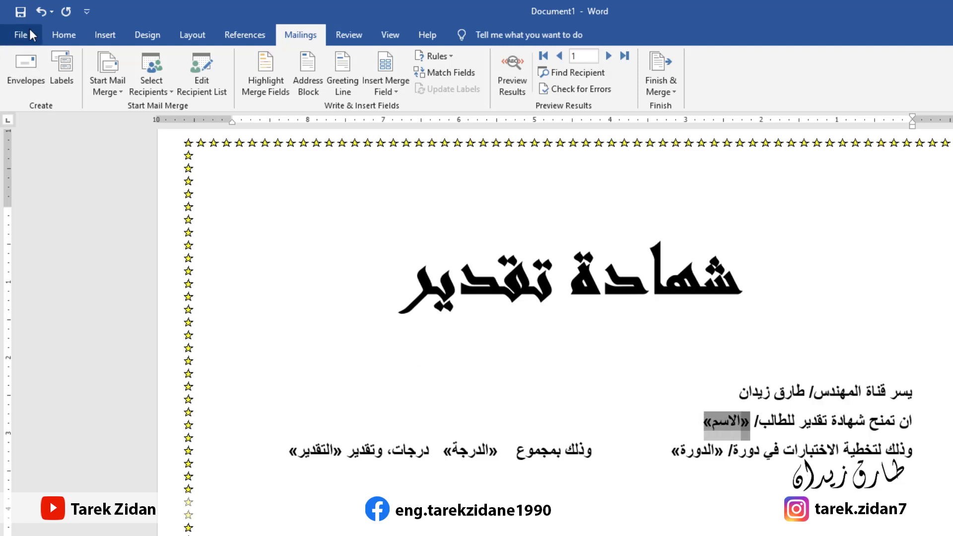
pyautogui.click(50, 33)
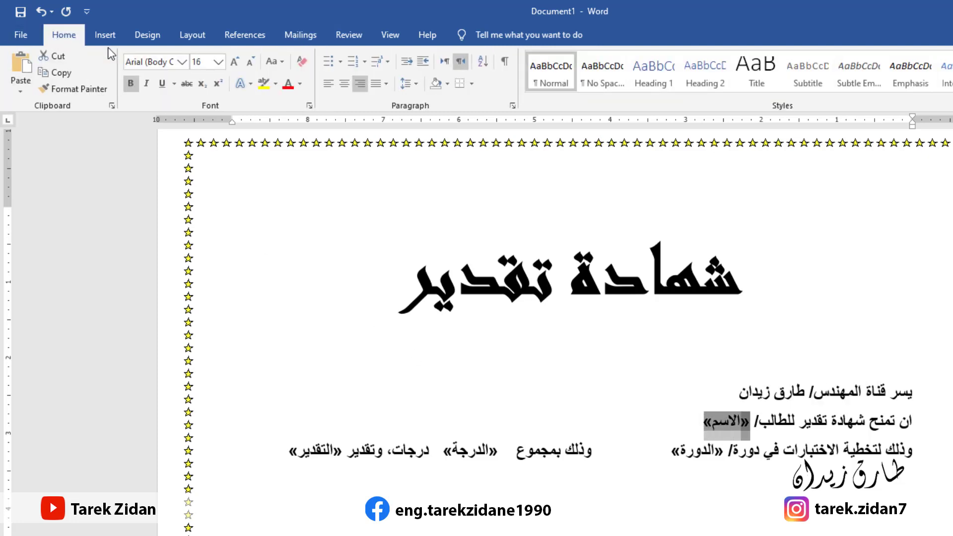
pyautogui.click(289, 84)
# Step: Colour the الدورة merge field in the third body line with the standard light blue
pyautogui.click(681, 464)
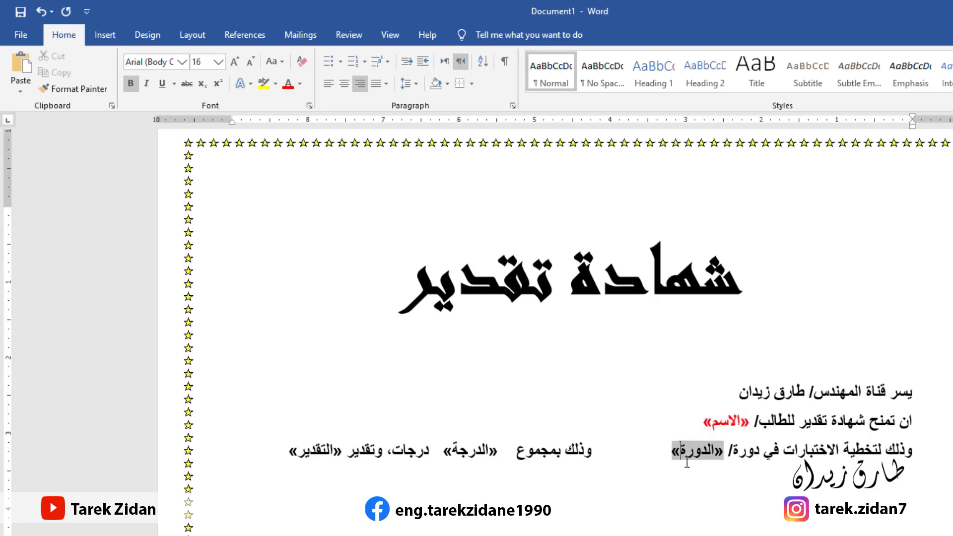
pyautogui.doubleClick(687, 451)
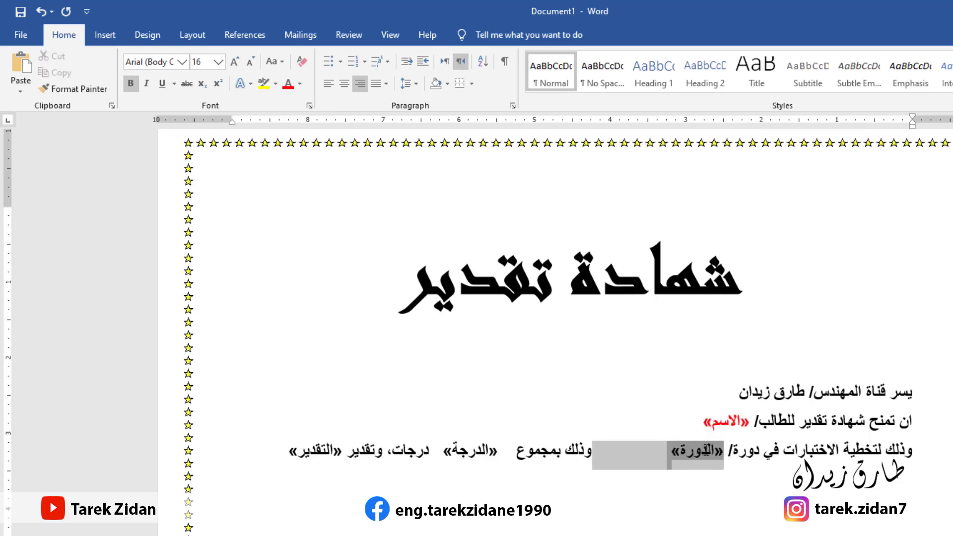
pyautogui.click(719, 464)
pyautogui.moveTo(724, 450); pyautogui.dragTo(672, 451)
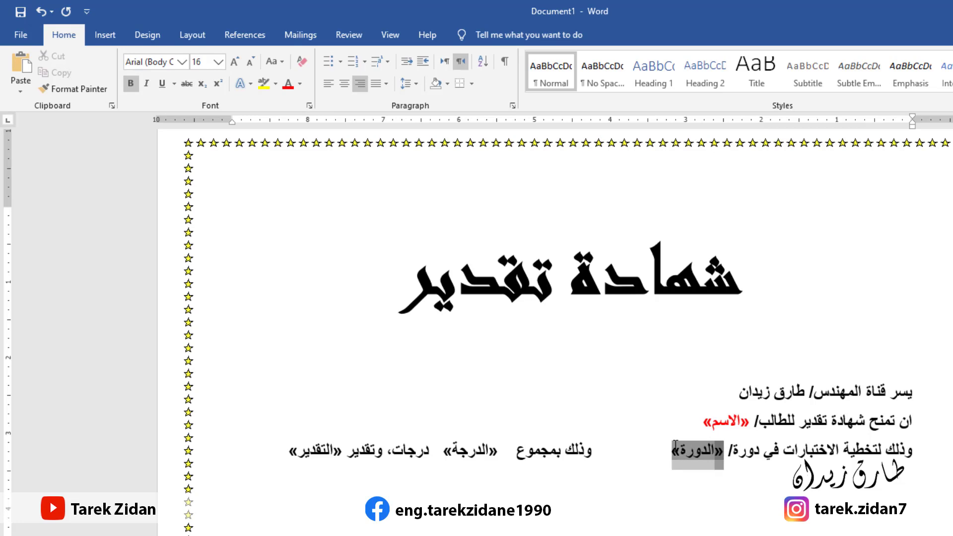
pyautogui.click(300, 83)
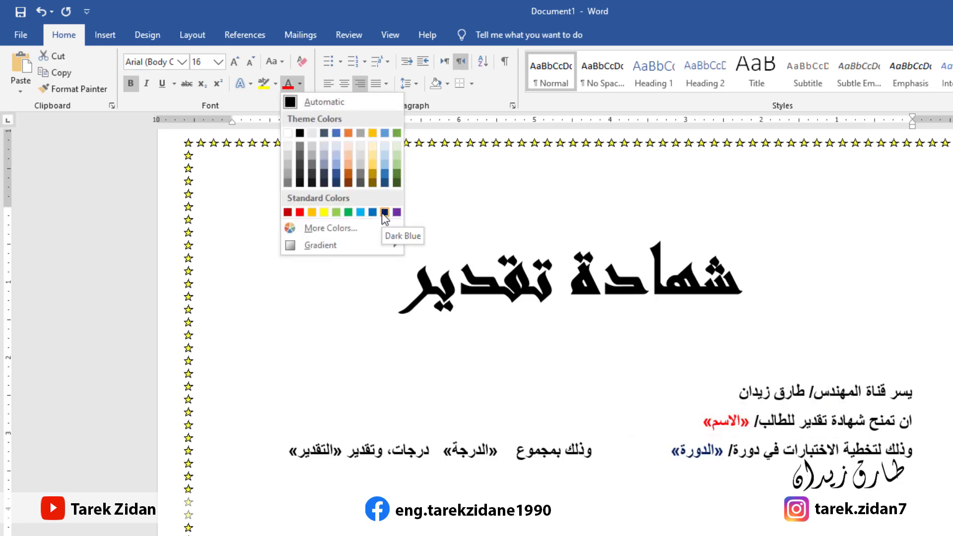
pyautogui.click(360, 212)
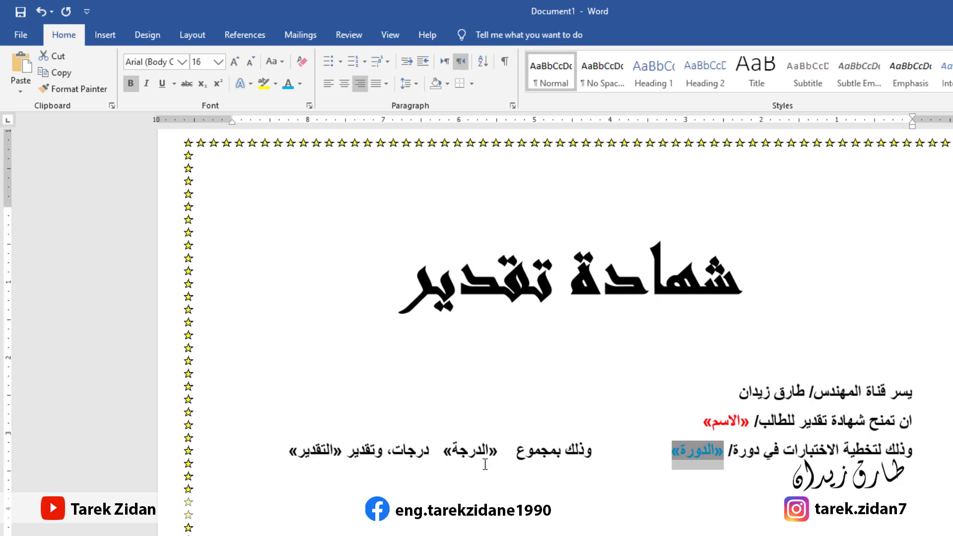
# Step: Colour the الدرجة merge field with the green theme colour and the التقدير merge field with the standard purple
pyautogui.moveTo(499, 451); pyautogui.dragTo(445, 444)
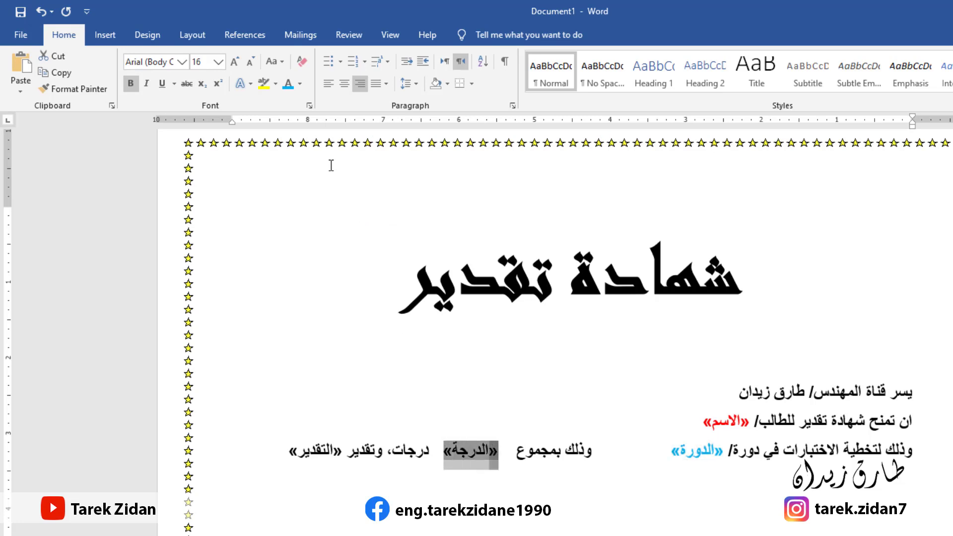
pyautogui.click(300, 89)
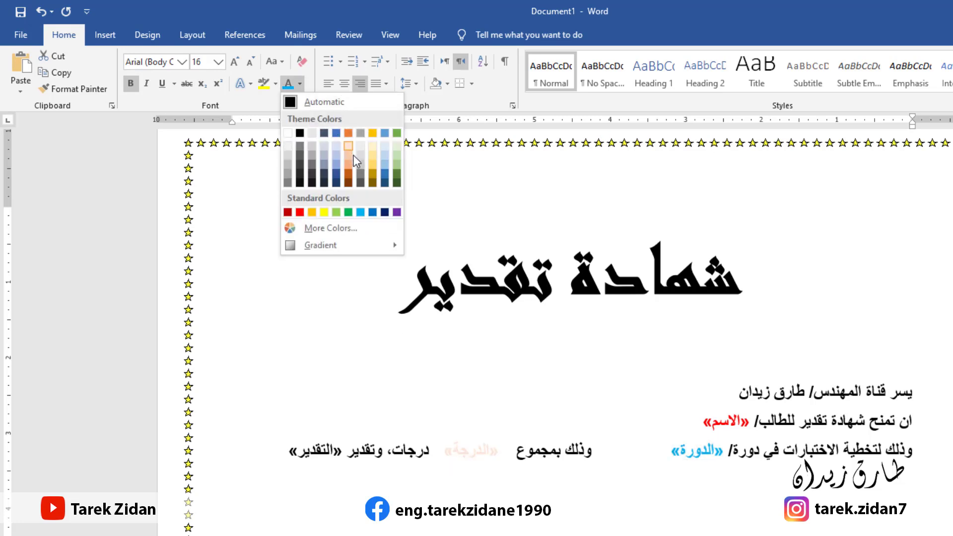
pyautogui.click(397, 133)
pyautogui.click(340, 451)
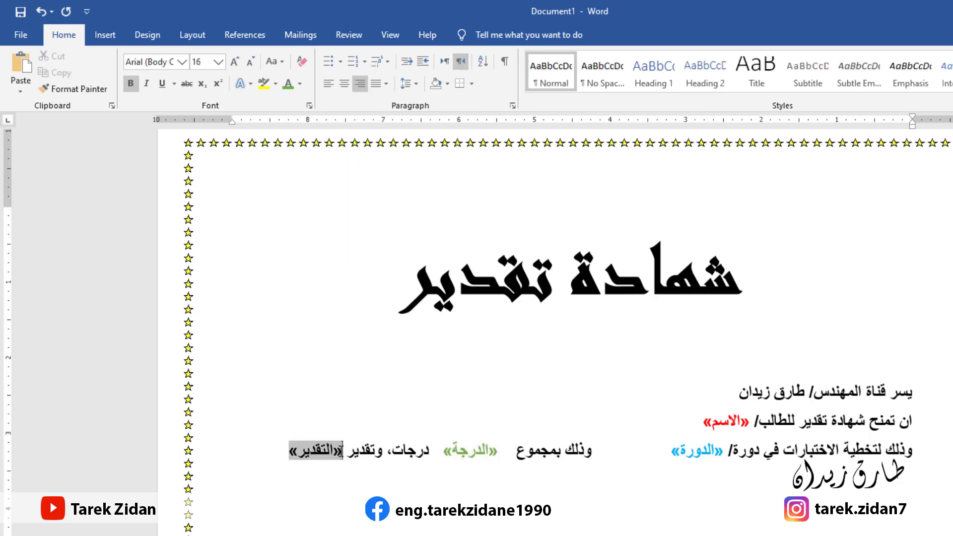
pyautogui.moveTo(342, 451); pyautogui.dragTo(279, 453)
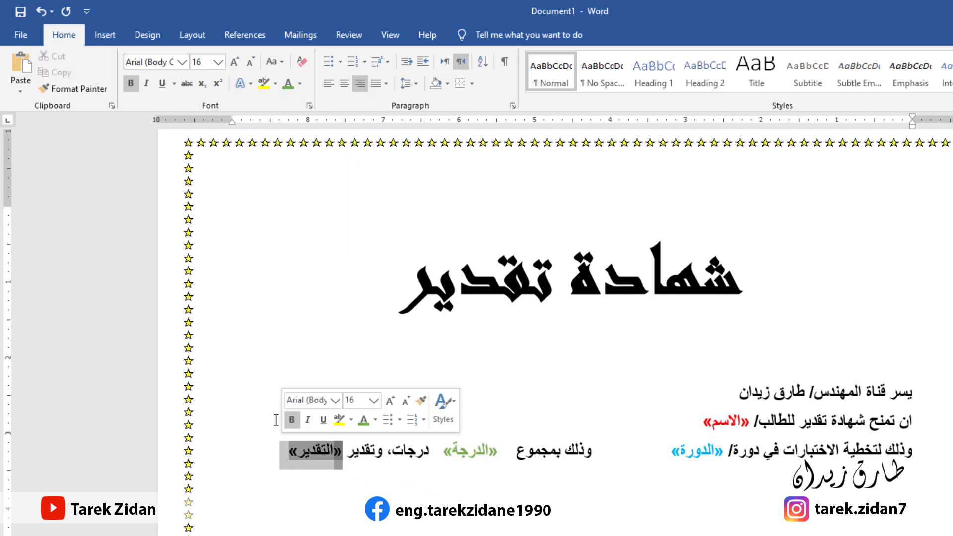
pyautogui.click(300, 84)
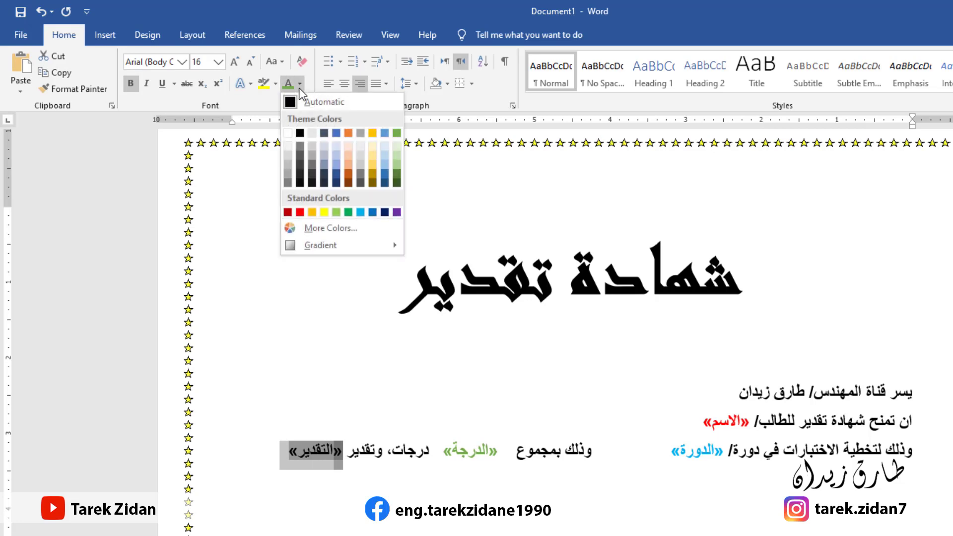
pyautogui.click(397, 212)
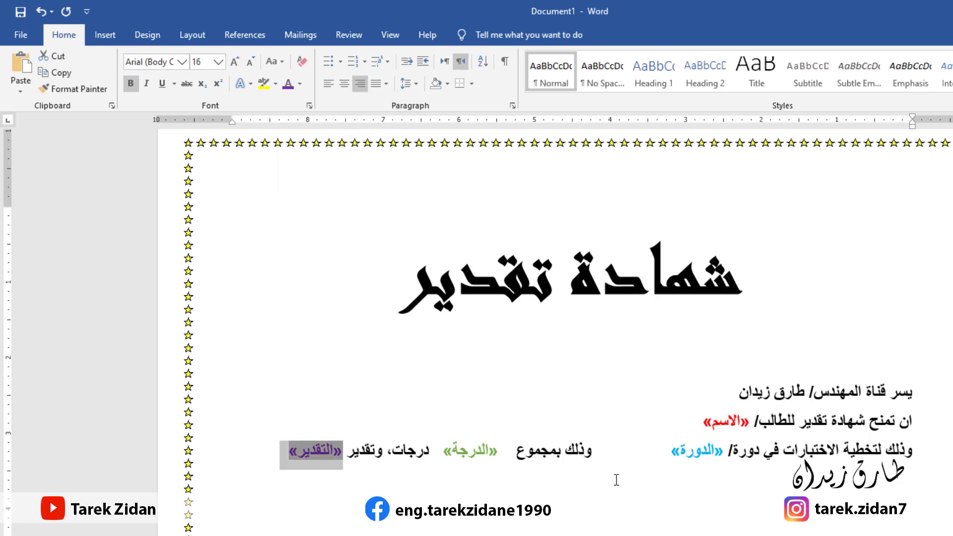
pyautogui.click(672, 517)
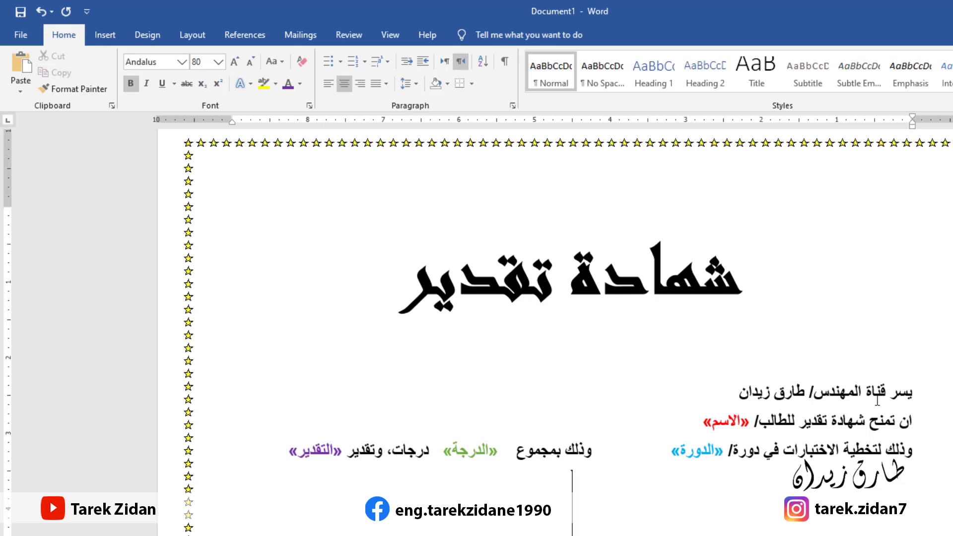
# Step: Start finishing the merge by generating individual editable documents from the certificate
pyautogui.scroll(-3, 783, 457)
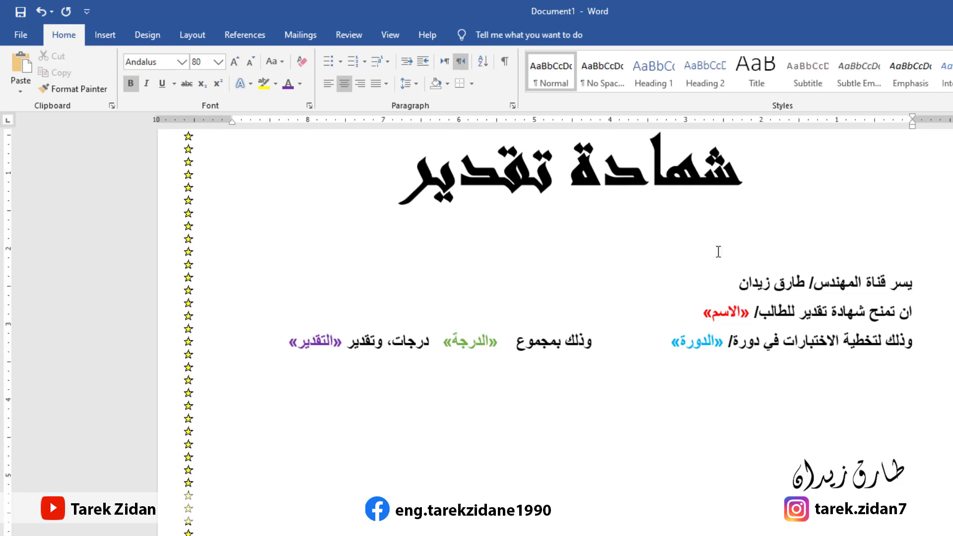
pyautogui.click(302, 35)
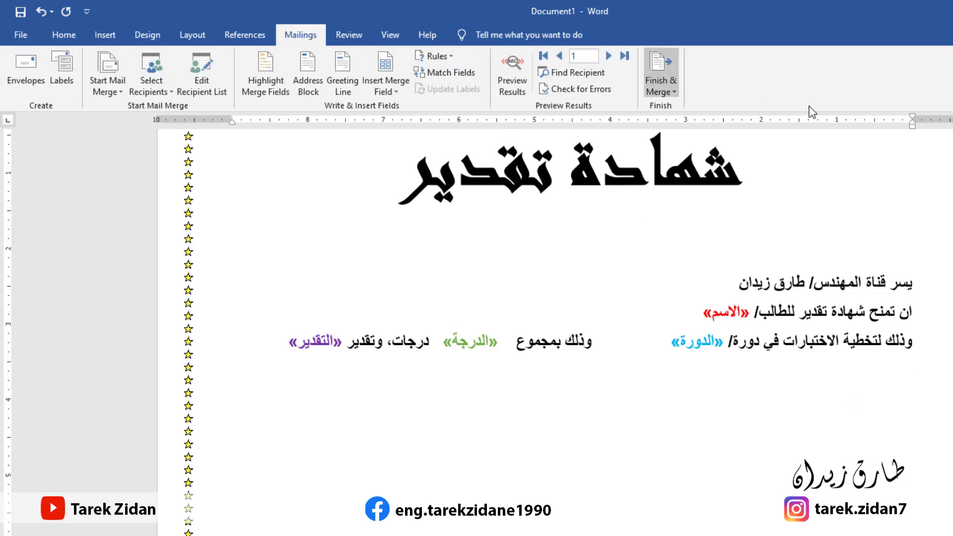
pyautogui.click(671, 95)
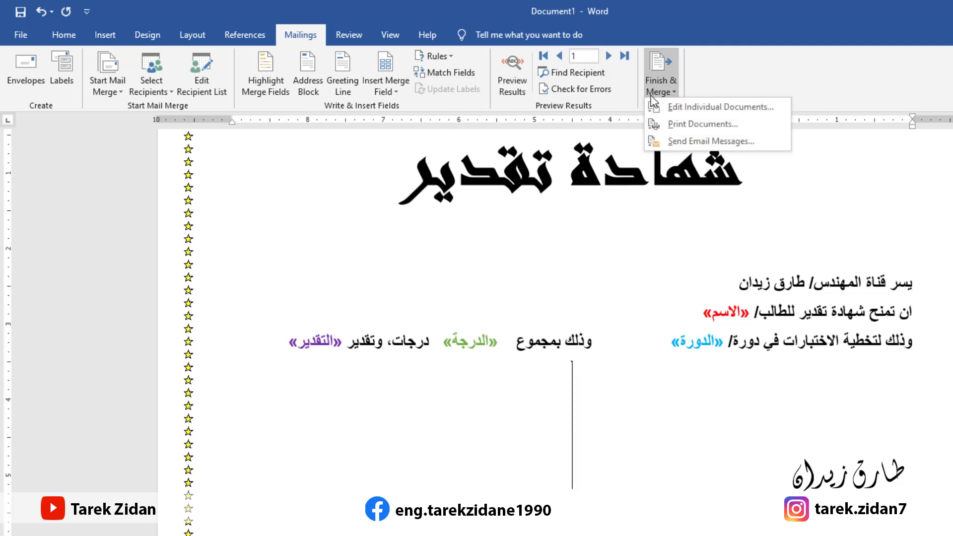
pyautogui.click(706, 113)
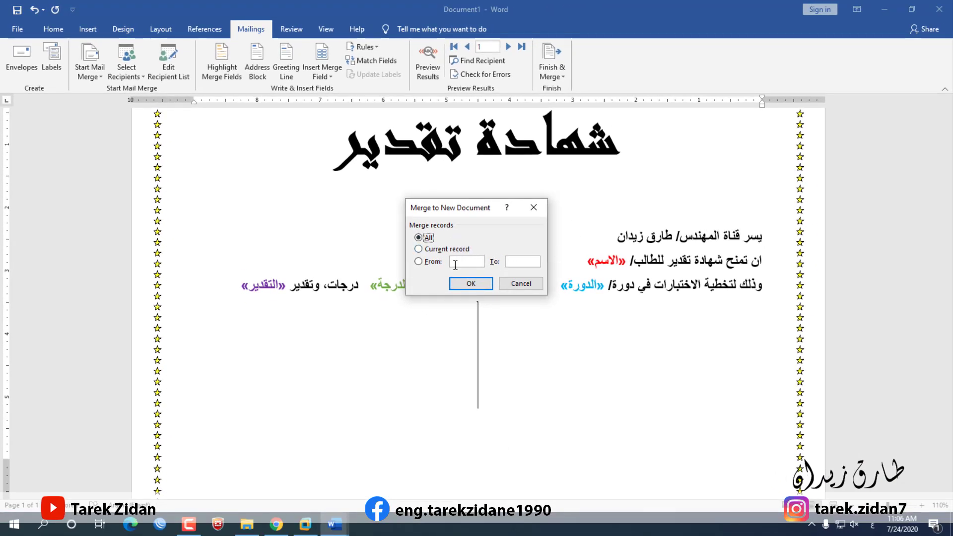
# Step: Check the student records in the Data.docx table and return to the certificate's merge options
pyautogui.click(334, 525)
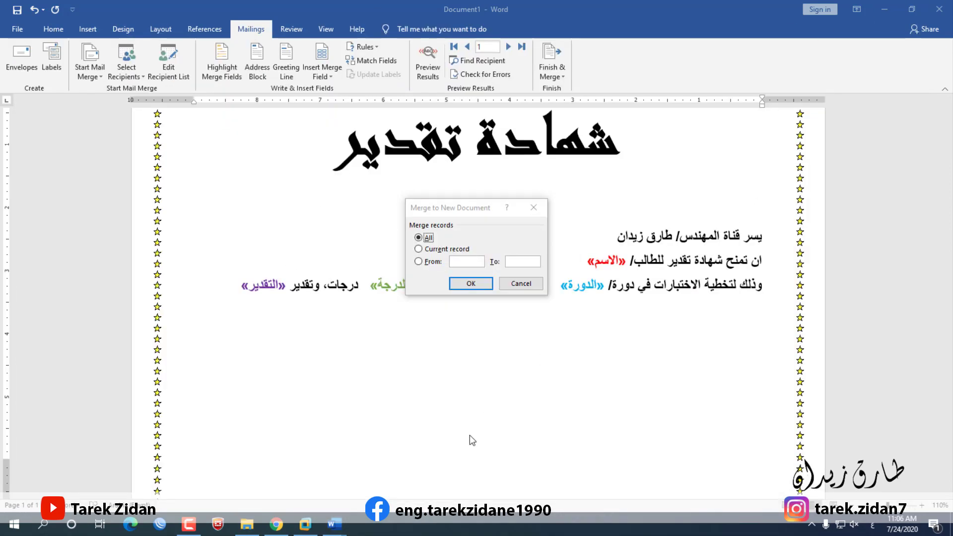
pyautogui.click(351, 525)
pyautogui.click(286, 499)
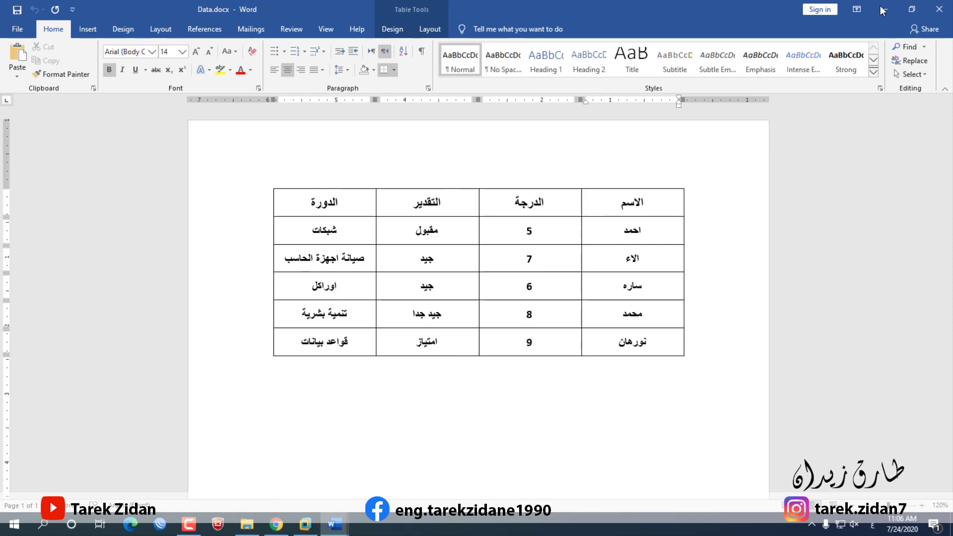
pyautogui.click(336, 524)
pyautogui.click(379, 492)
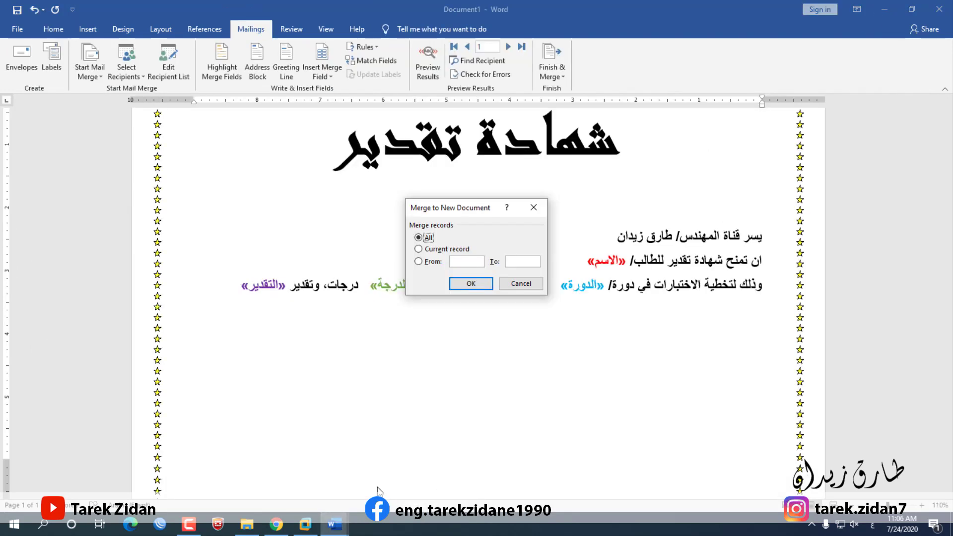
pyautogui.click(430, 252)
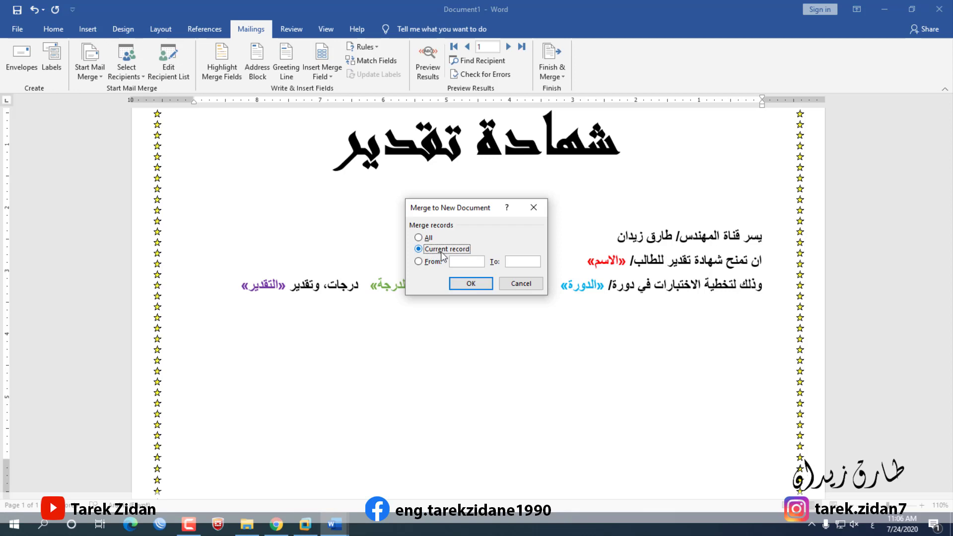
pyautogui.click(426, 263)
pyautogui.write('1')
# Step: Merge all records into a new document and dismiss the translation suggestion
pyautogui.click(427, 239)
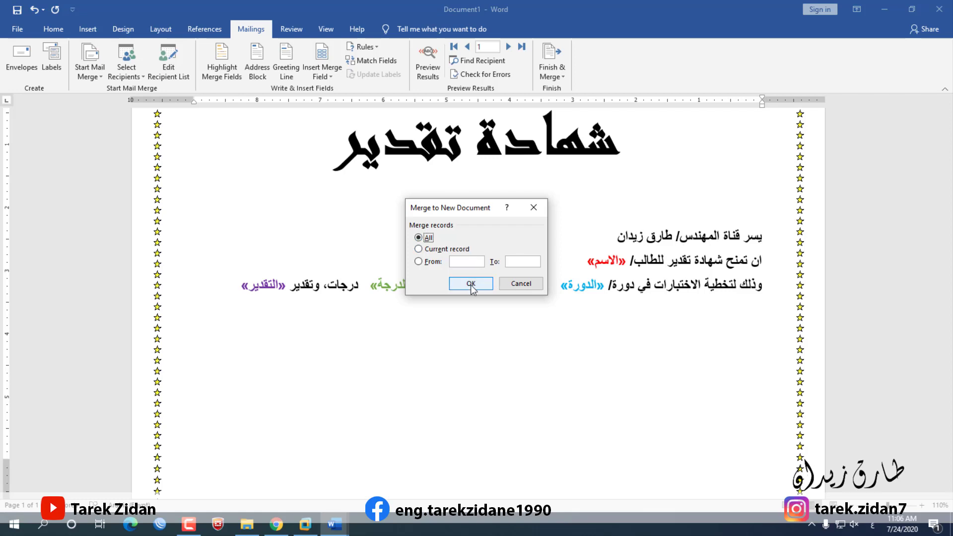
pyautogui.click(471, 284)
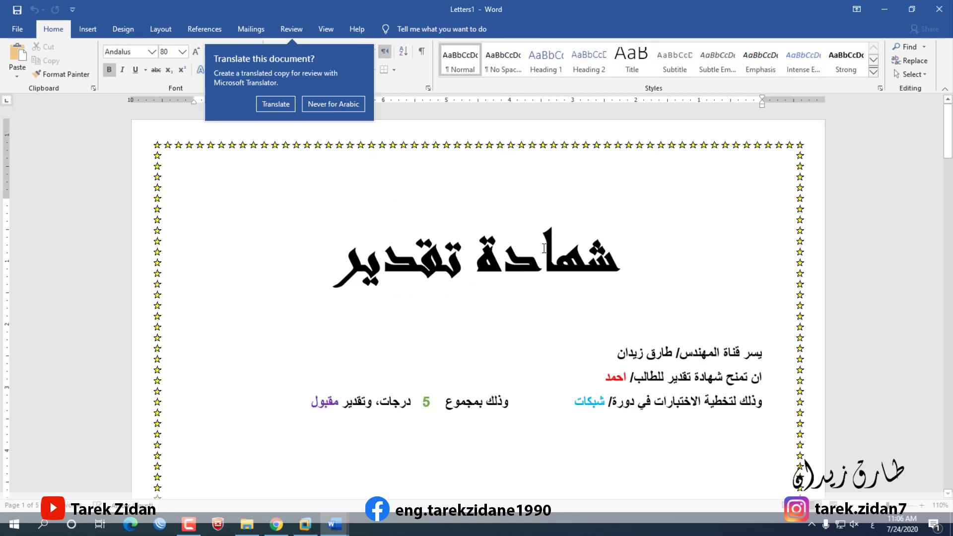
pyautogui.click(337, 188)
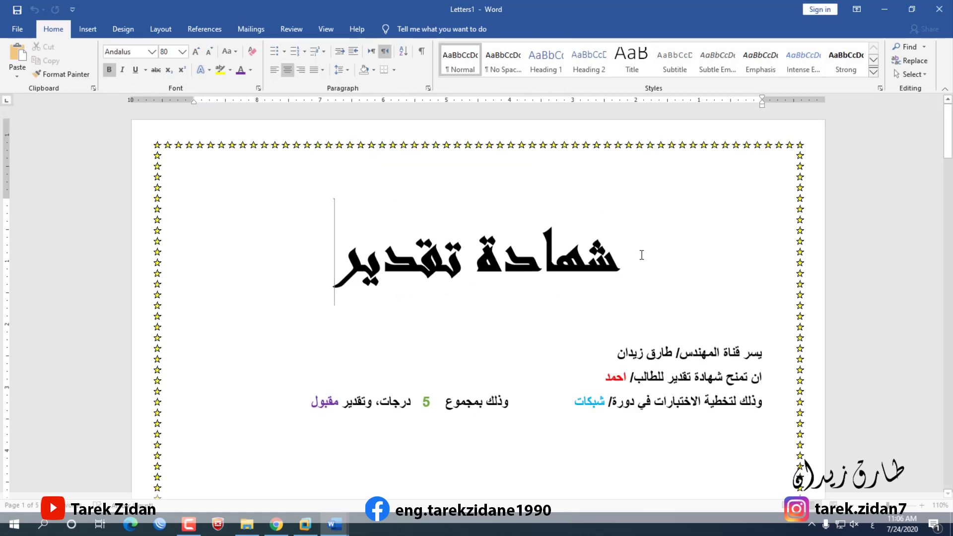
# Step: Review the name, course, score and grade on each merged certificate, and return to the first page
pyautogui.scroll(-3, 669, 253)
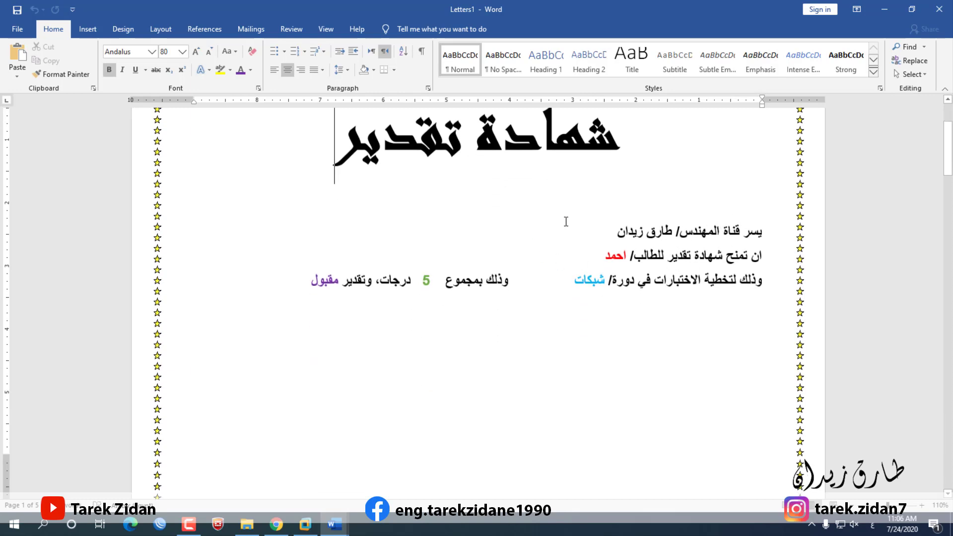
pyautogui.scroll(3, 625, 217)
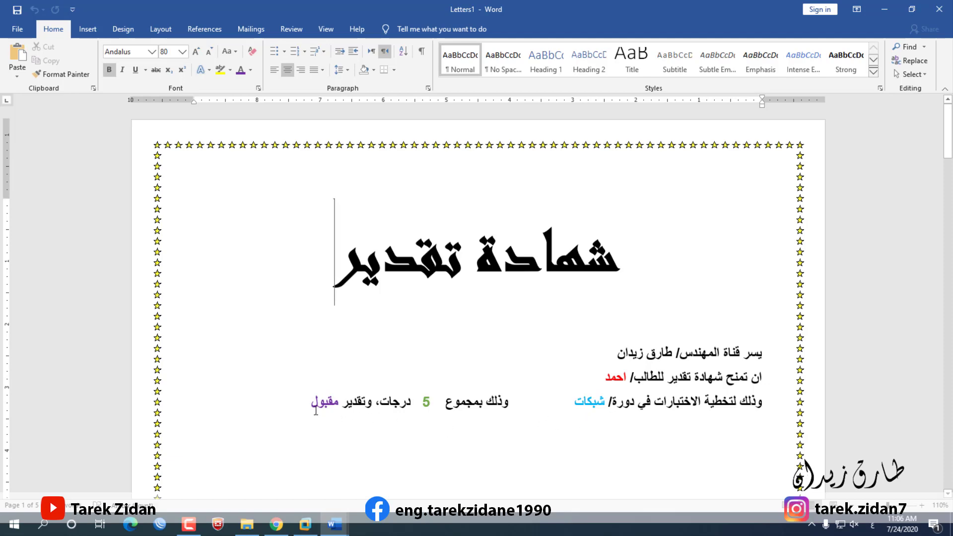
pyautogui.scroll(-5, 334, 388)
pyautogui.scroll(-14, 334, 388)
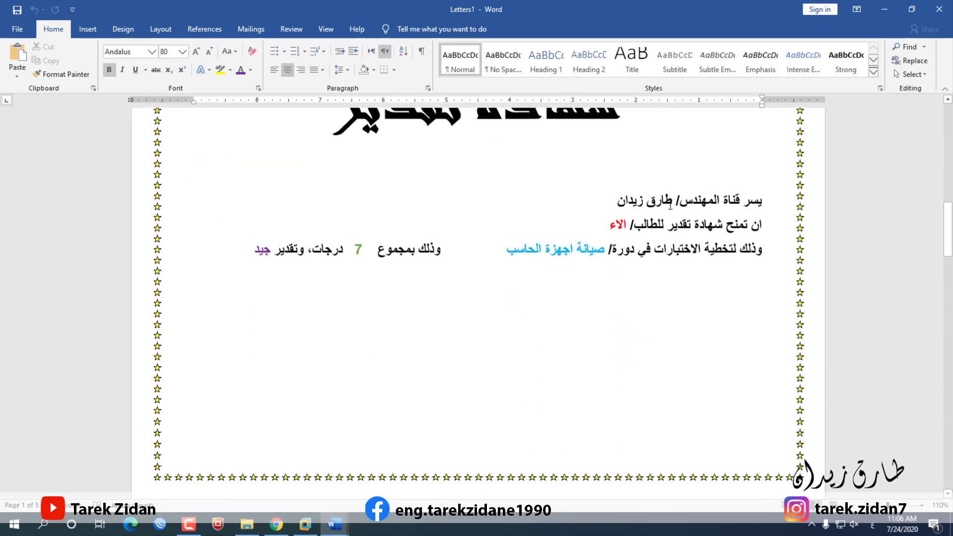
pyautogui.scroll(-10, 567, 326)
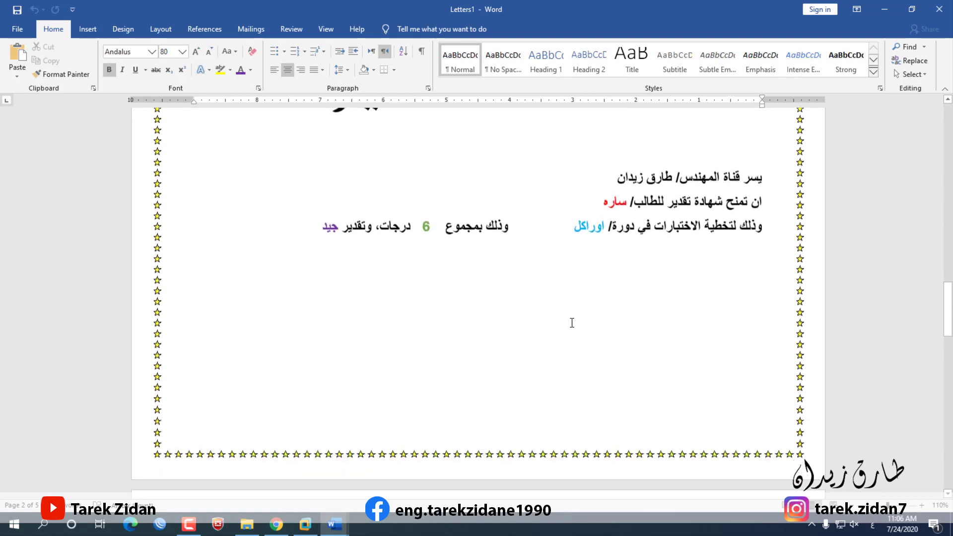
pyautogui.scroll(-20, 573, 312)
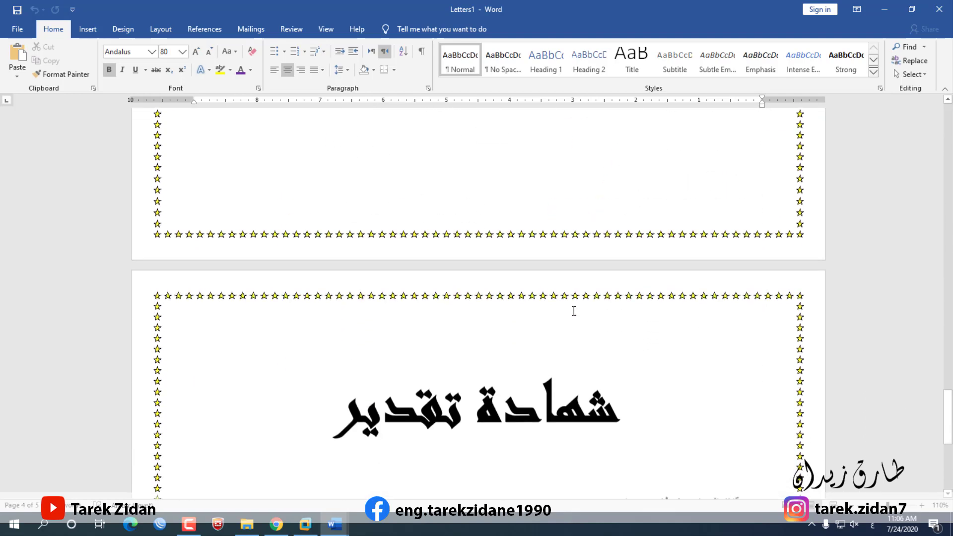
pyautogui.scroll(-4, 573, 311)
pyautogui.scroll(8, 574, 310)
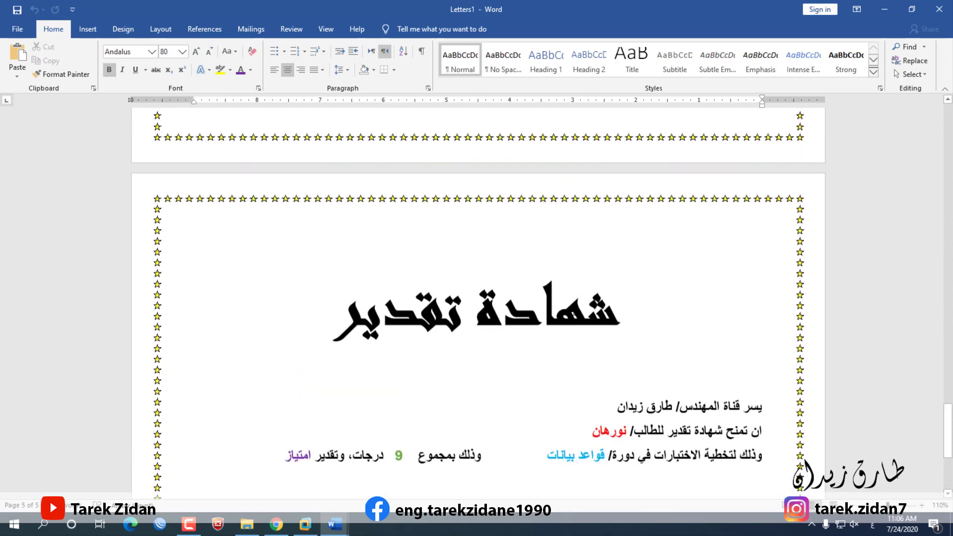
pyautogui.moveTo(951, 420); pyautogui.dragTo(949, 112)
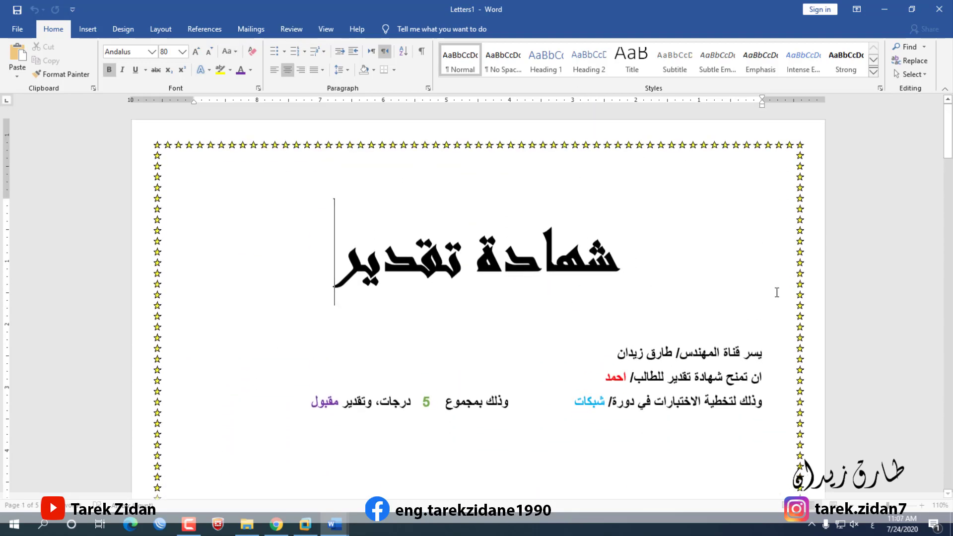
# Step: Close the merged Letters1 document without saving it
pyautogui.click(928, 17)
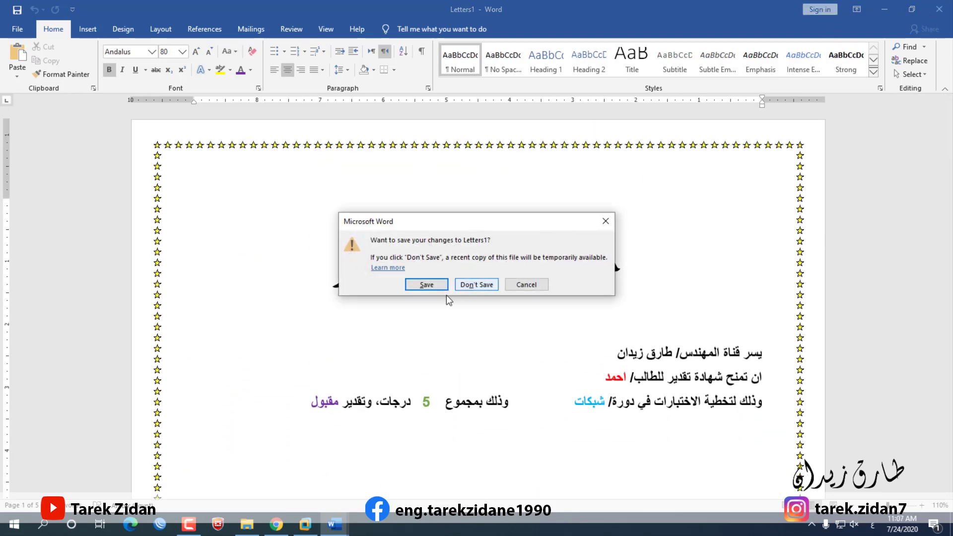
pyautogui.click(478, 284)
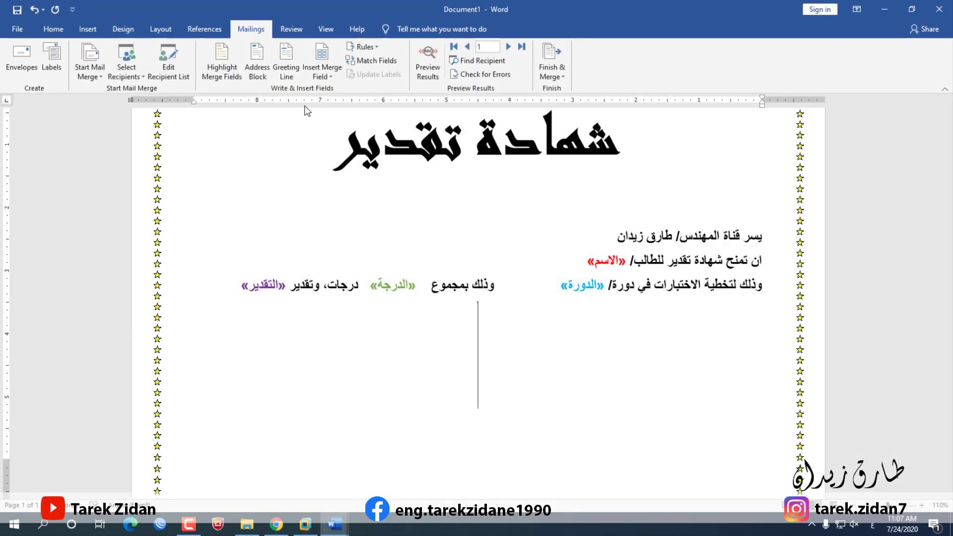
# Step: Open the mail merge recipient list and sort the students by the score column (الدرجة) in descending order
pyautogui.click(170, 66)
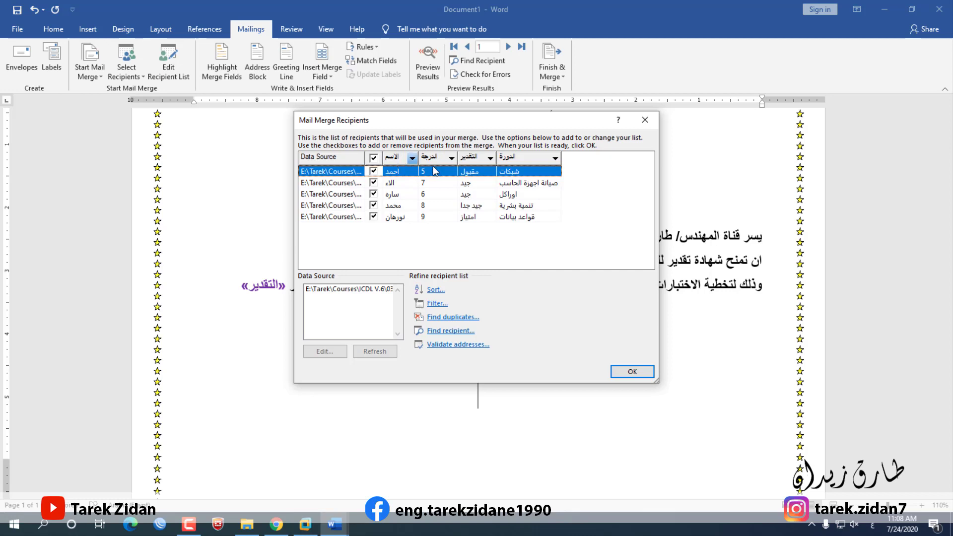
pyautogui.click(450, 158)
pyautogui.click(453, 158)
pyautogui.click(454, 157)
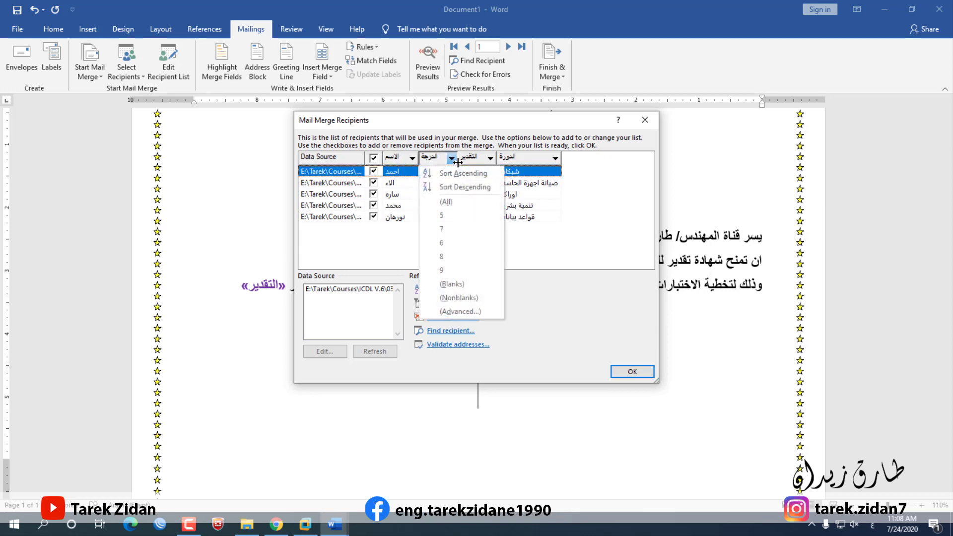
pyautogui.click(466, 186)
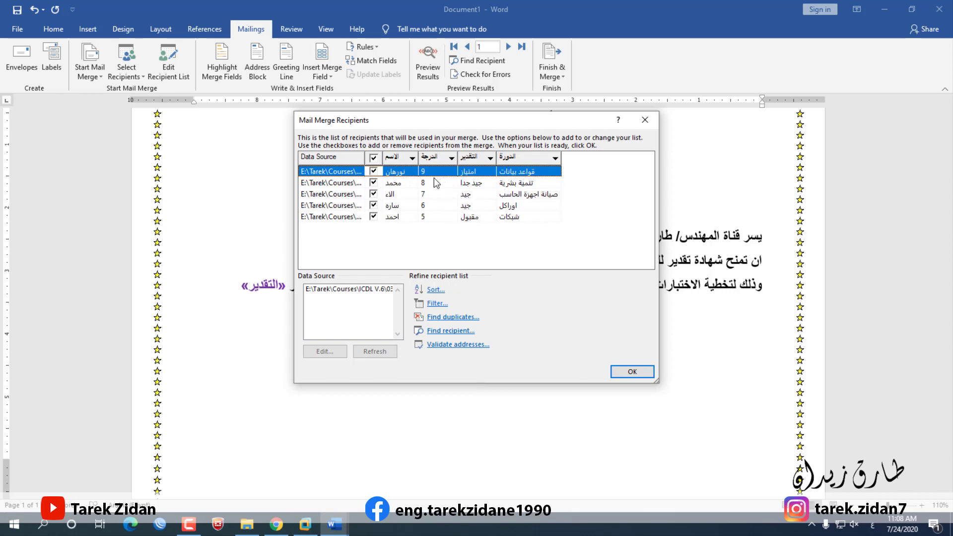
# Step: Sort the recipients by the name column (الاسم) in ascending order and exclude the student of the تنمية بشرية course from the merge
pyautogui.click(411, 158)
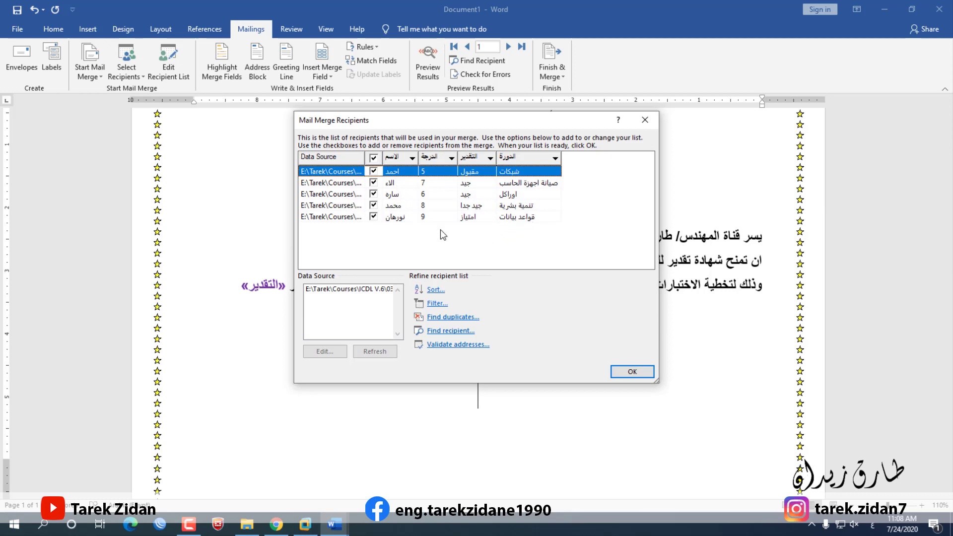
pyautogui.click(374, 207)
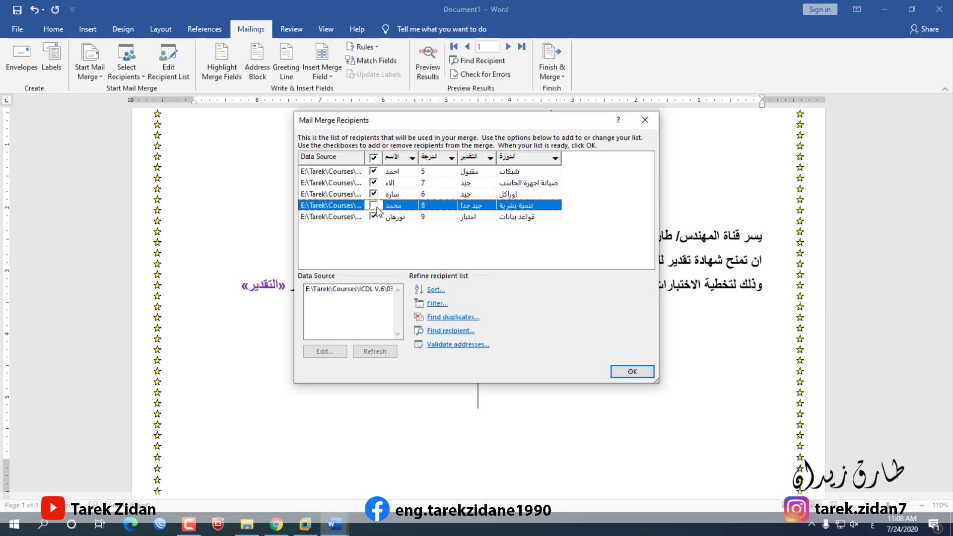
pyautogui.click(631, 372)
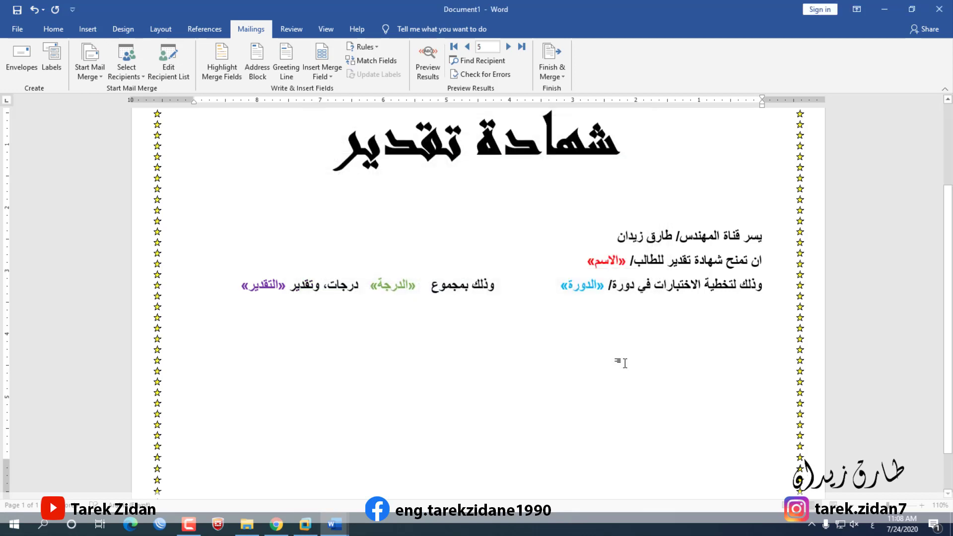
# Step: Merge all the included records into a new document of individual certificates
pyautogui.click(552, 70)
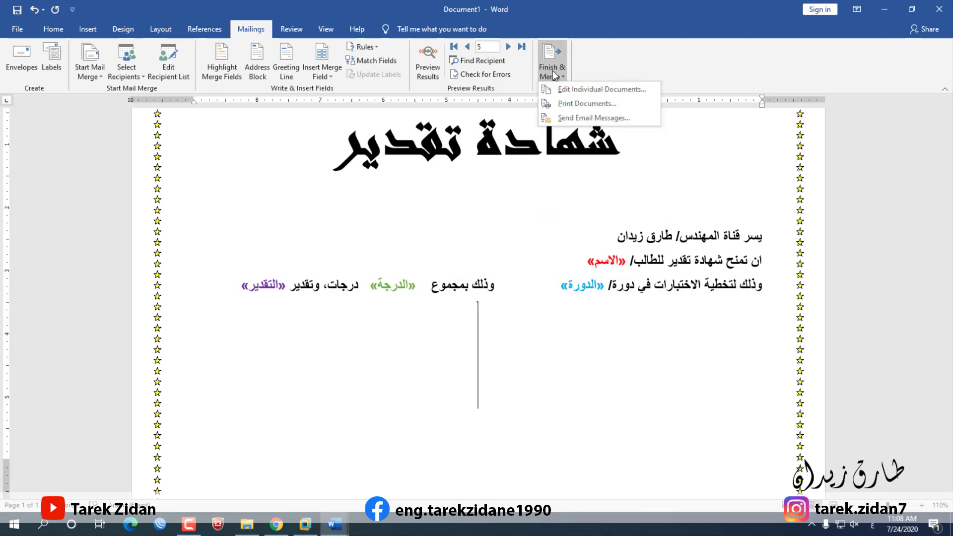
pyautogui.click(565, 91)
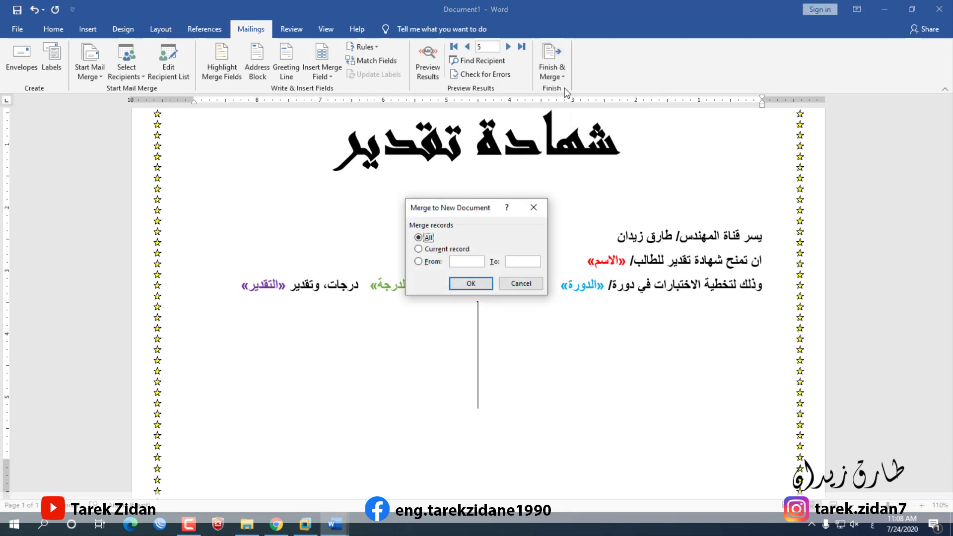
pyautogui.click(471, 286)
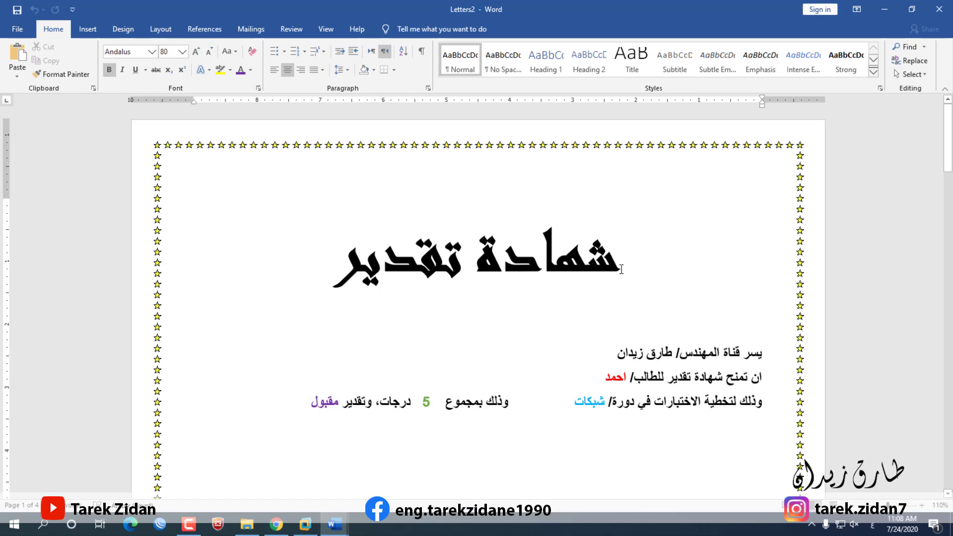
# Step: Look through the merged certificates to check which students are included, and close the Letters2 document without saving it
pyautogui.scroll(-10, 705, 327)
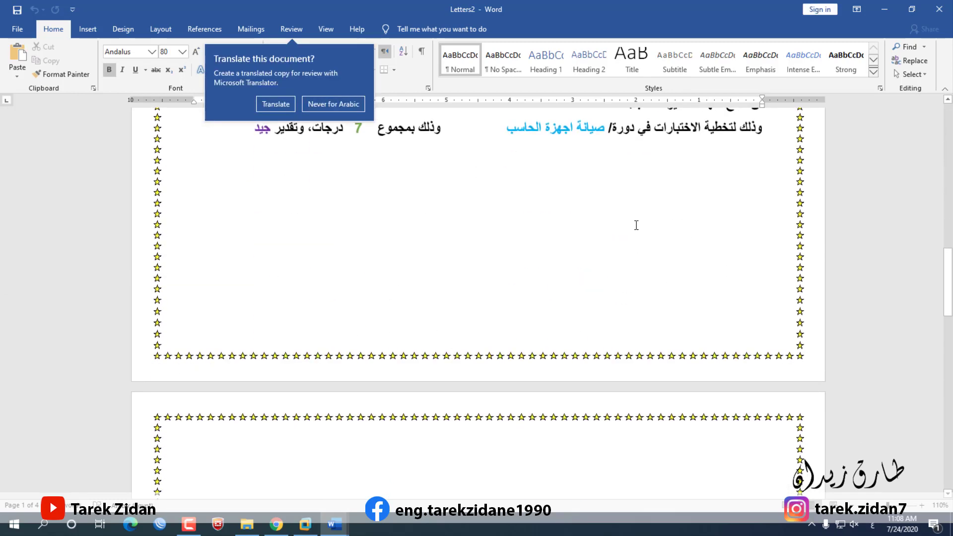
pyautogui.scroll(-20, 641, 219)
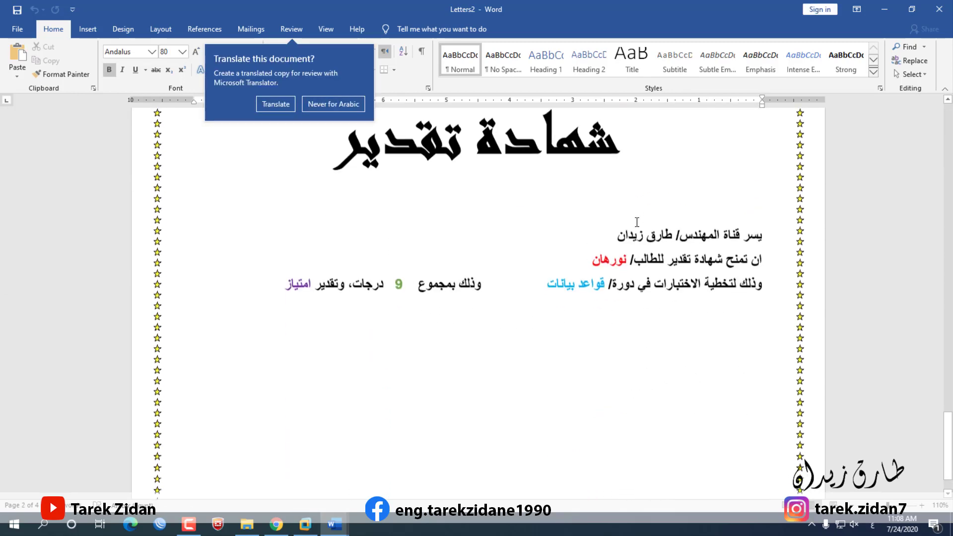
pyautogui.scroll(-2, 387, 362)
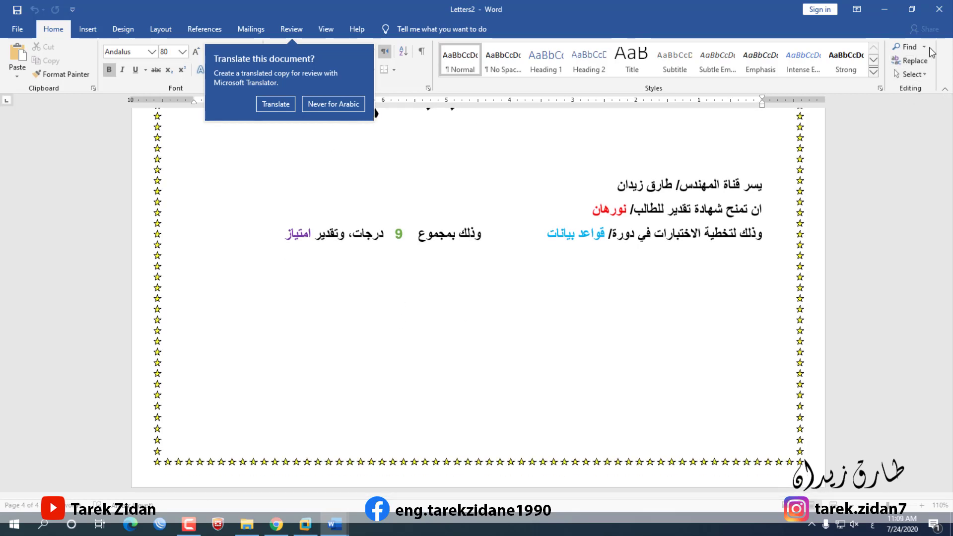
pyautogui.click(939, 10)
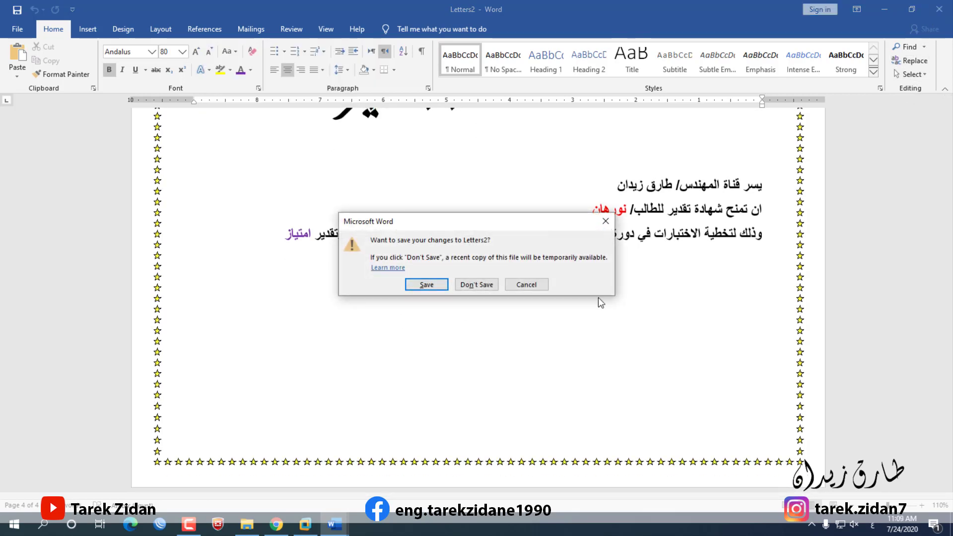
pyautogui.click(466, 286)
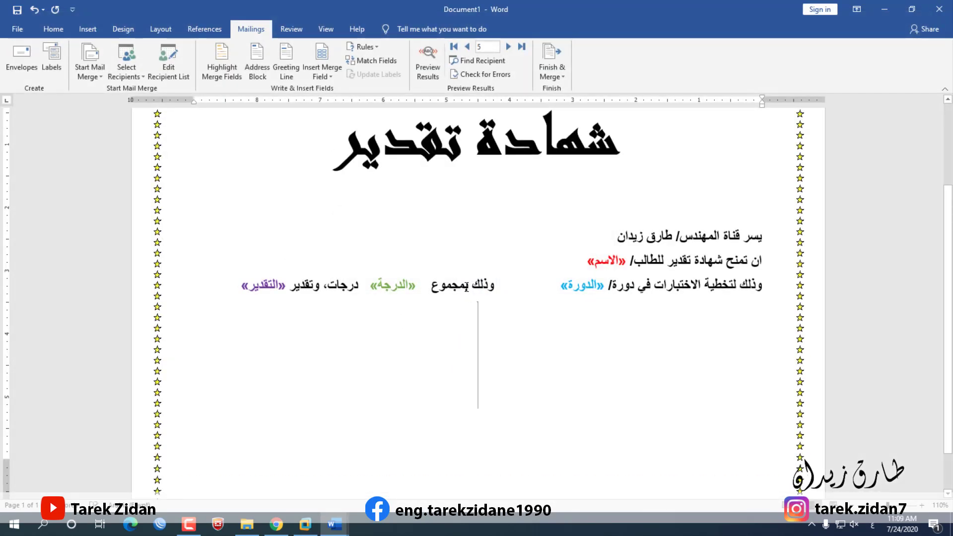